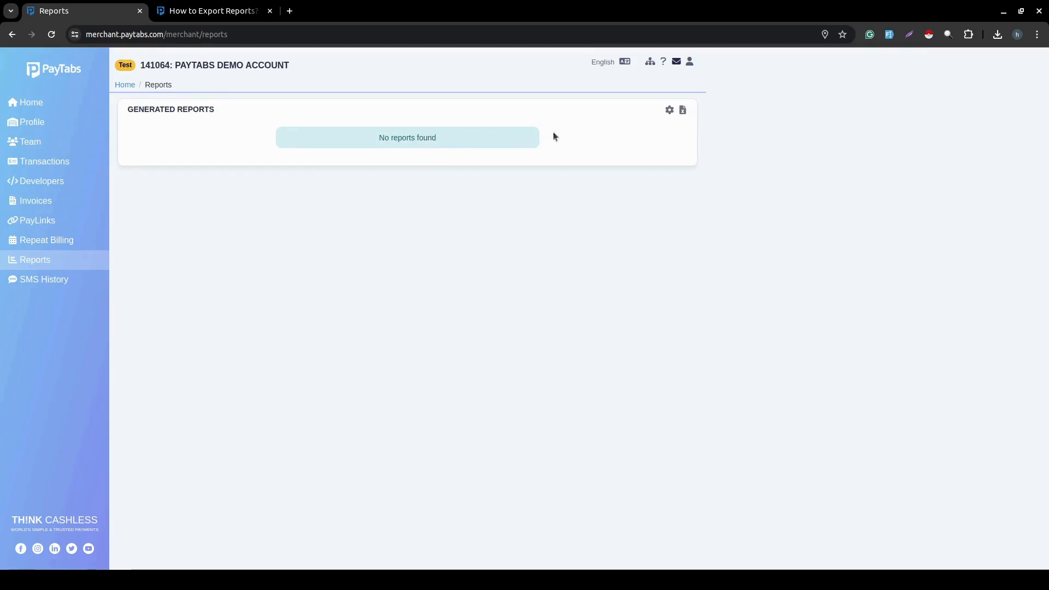
pyautogui.click(670, 110)
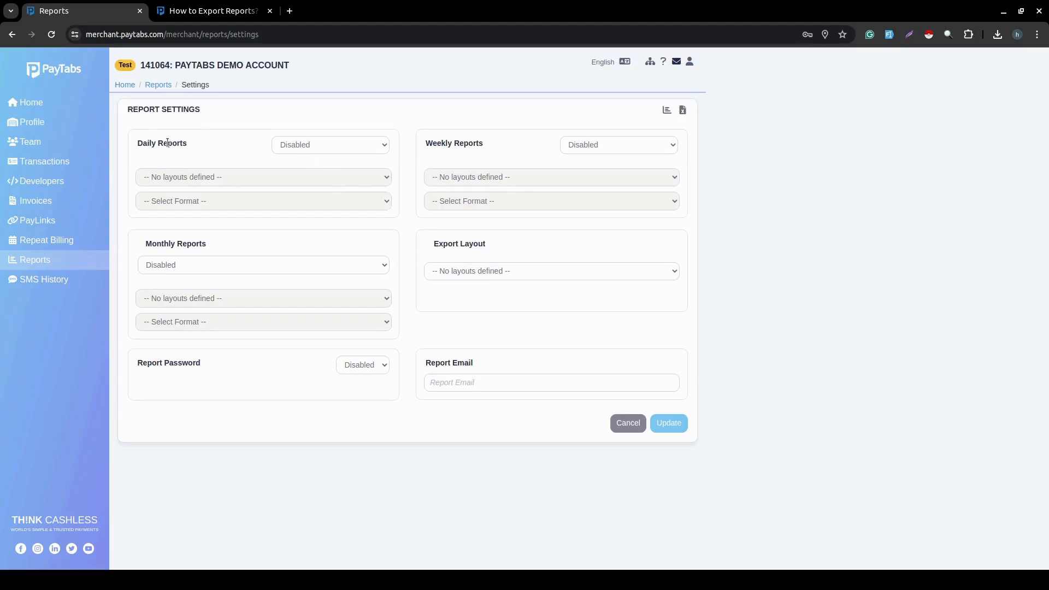
pyautogui.click(309, 147)
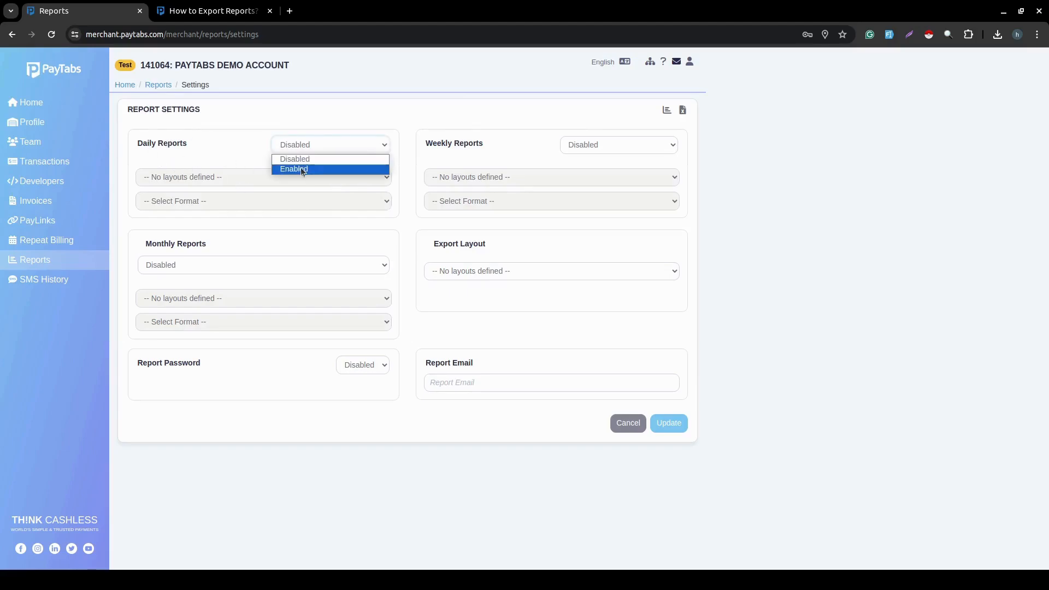
pyautogui.click(301, 167)
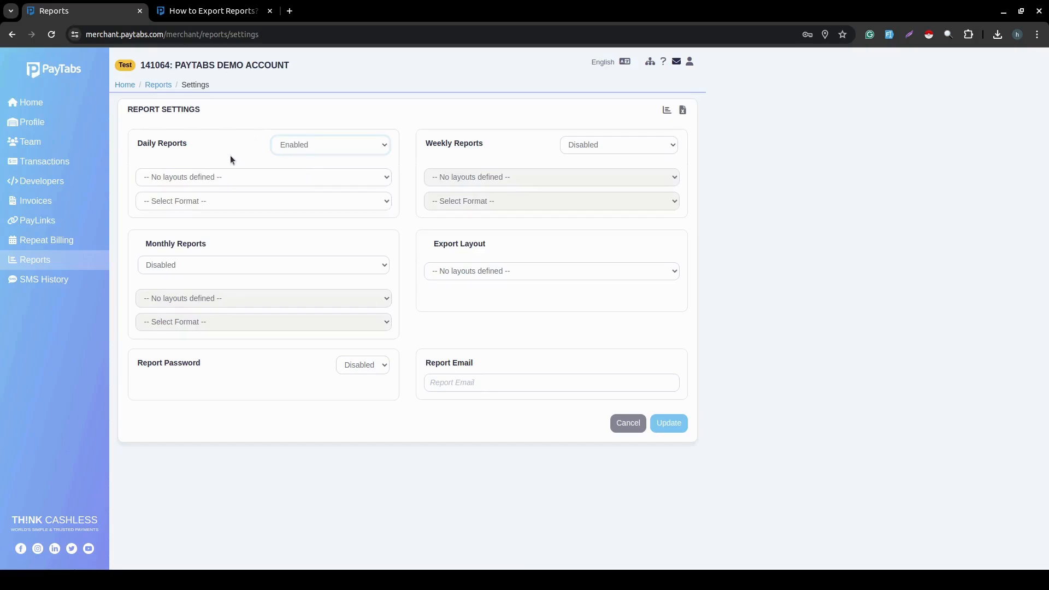
pyautogui.click(210, 201)
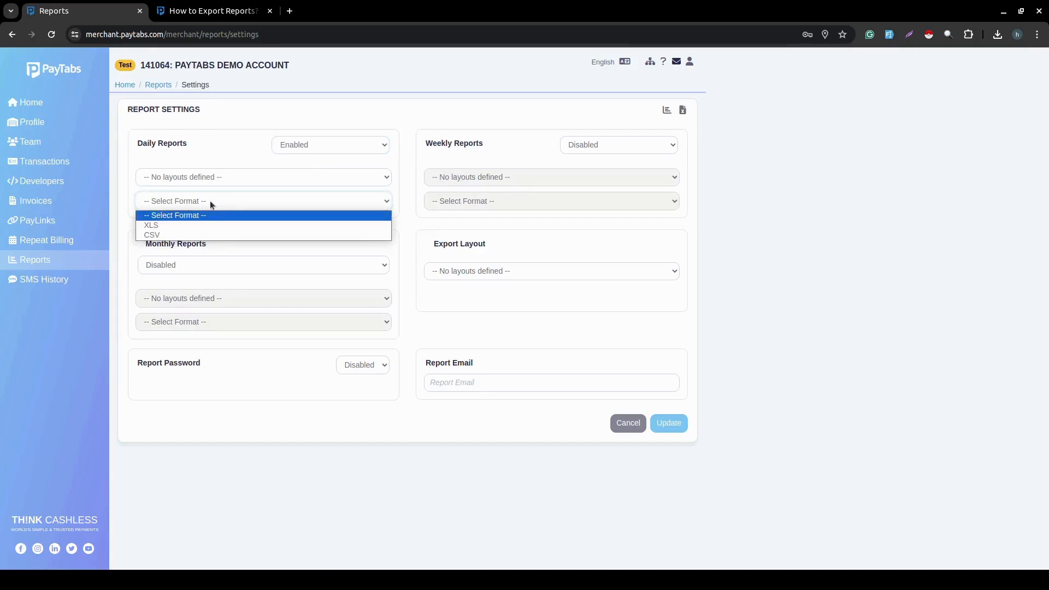
pyautogui.click(186, 235)
pyautogui.click(195, 177)
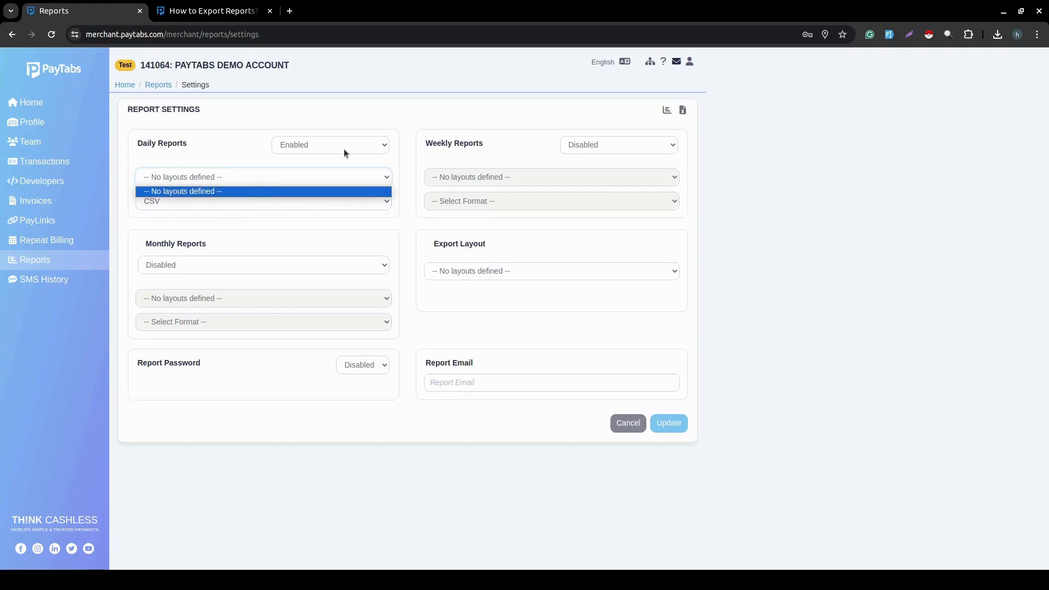
pyautogui.click(162, 78)
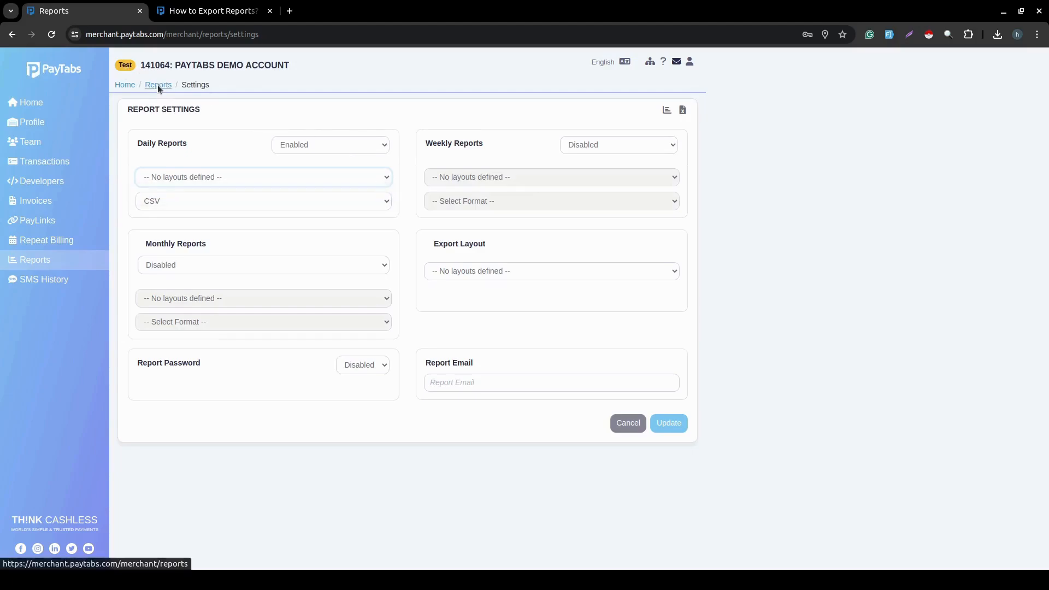
pyautogui.click(157, 84)
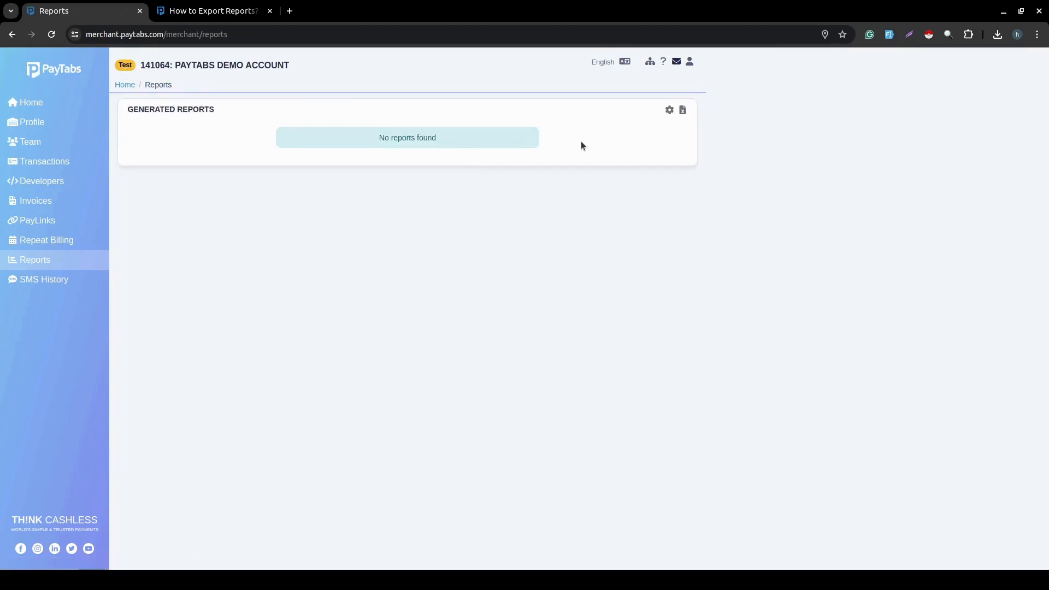
# Open the custom report layouts and examine the columns of the exported transaction search spreadsheet in LibreOffice Calc.
pyautogui.click(682, 111)
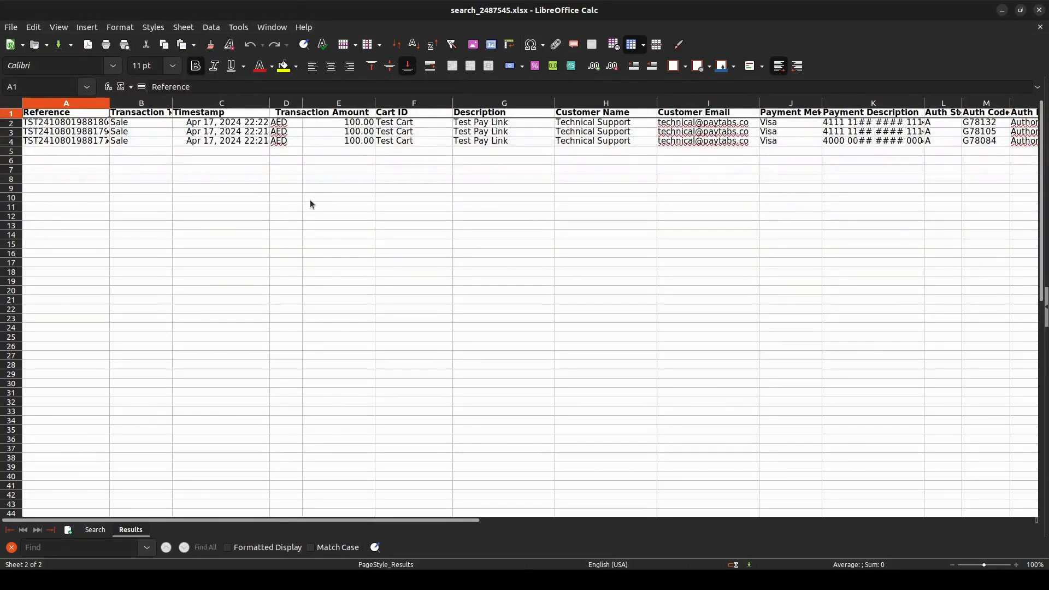
pyautogui.hscroll(3, 574, 194)
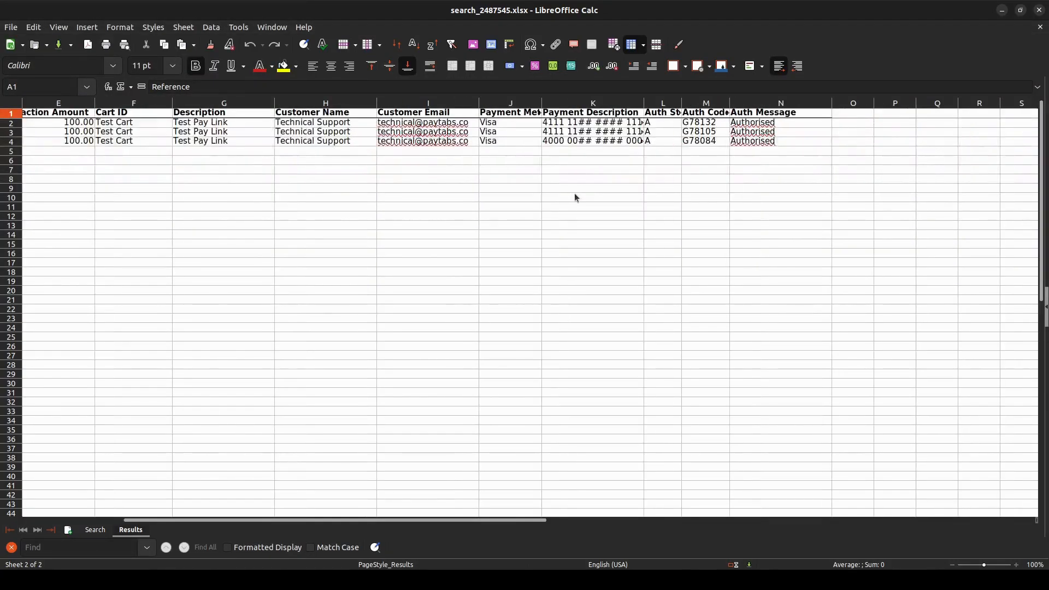
pyautogui.hscroll(-3, 575, 194)
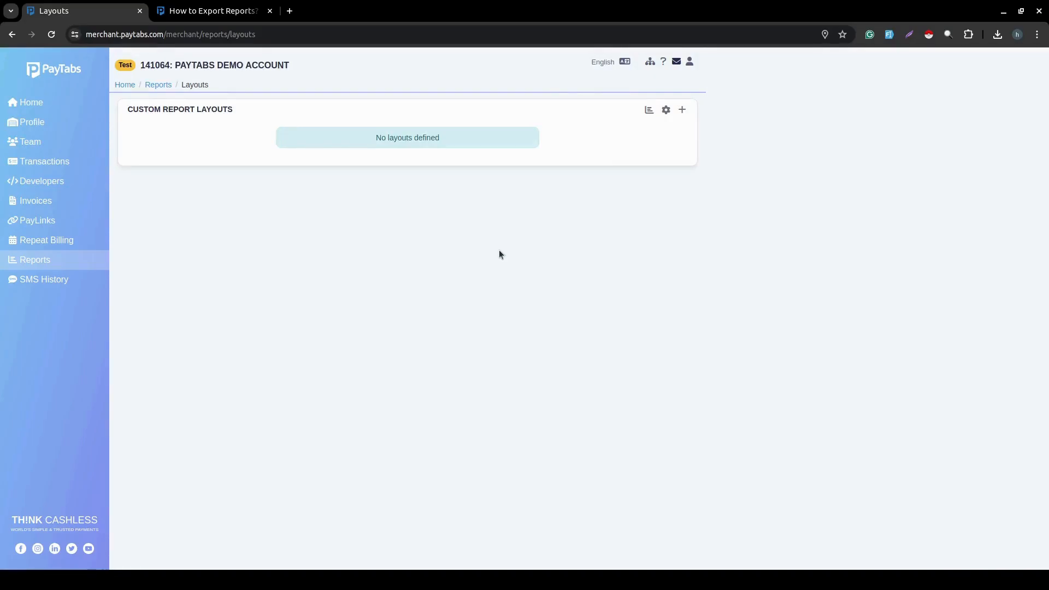
# Start a new custom report layout in PayTabs and add the Profile ID, Cart ID and Invoice ID columns to it.
pyautogui.click(680, 109)
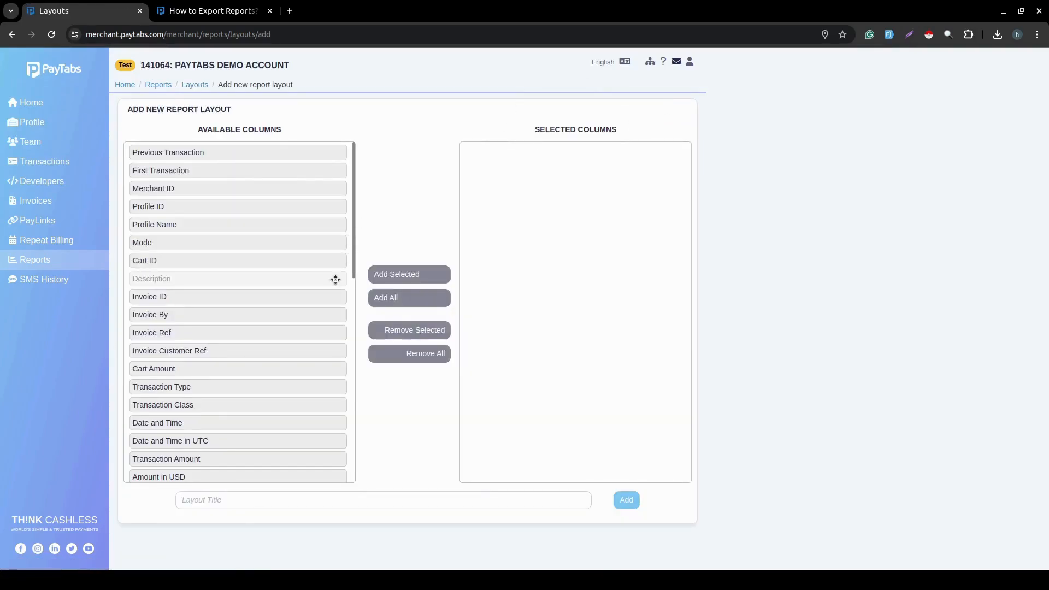
pyautogui.scroll(-10, 335, 279)
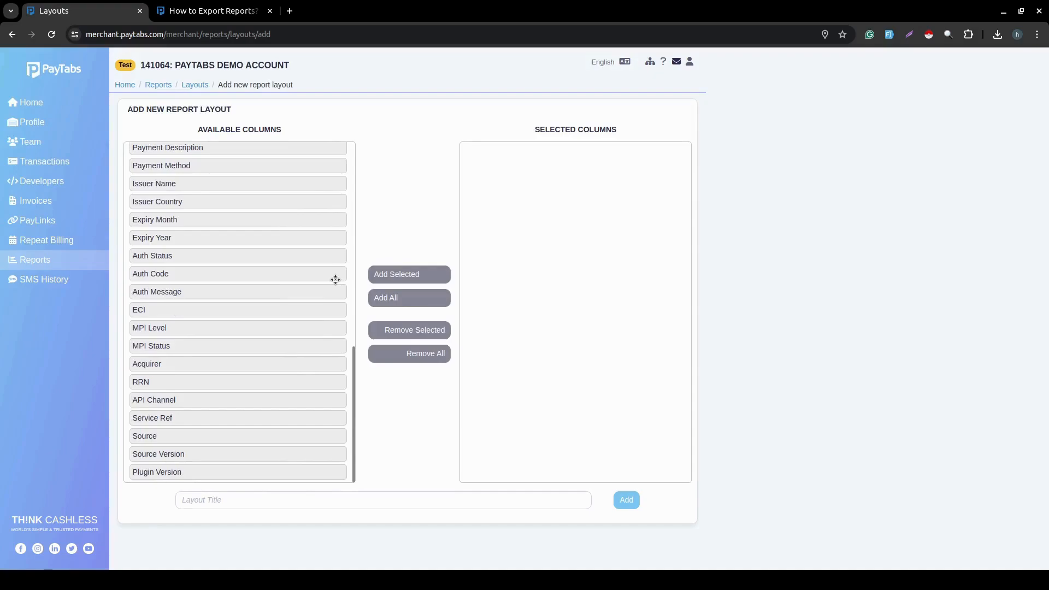
pyautogui.scroll(10, 335, 279)
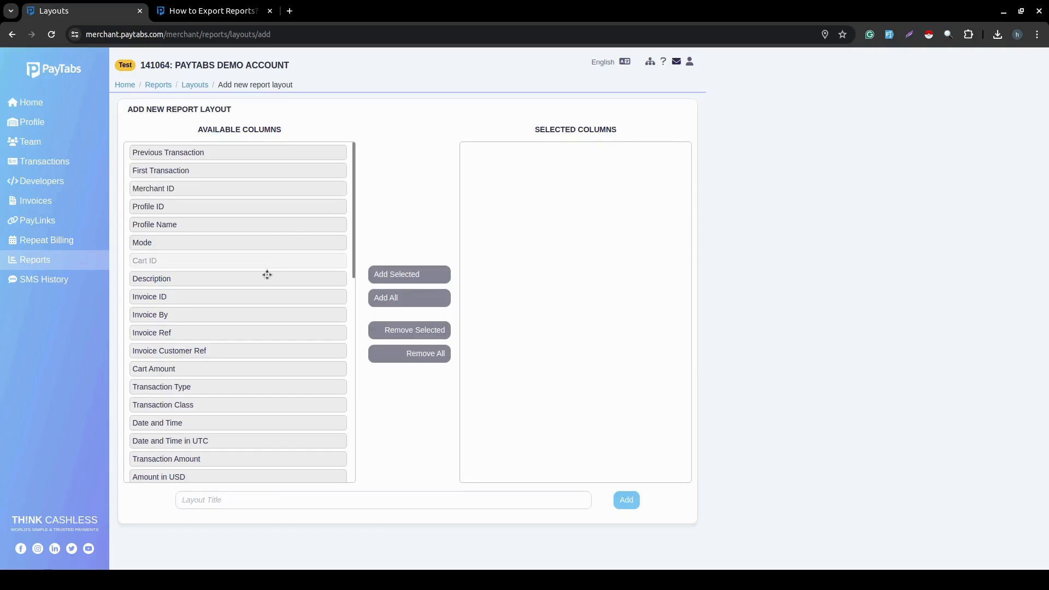
pyautogui.scroll(-6, 294, 240)
pyautogui.scroll(-2, 295, 235)
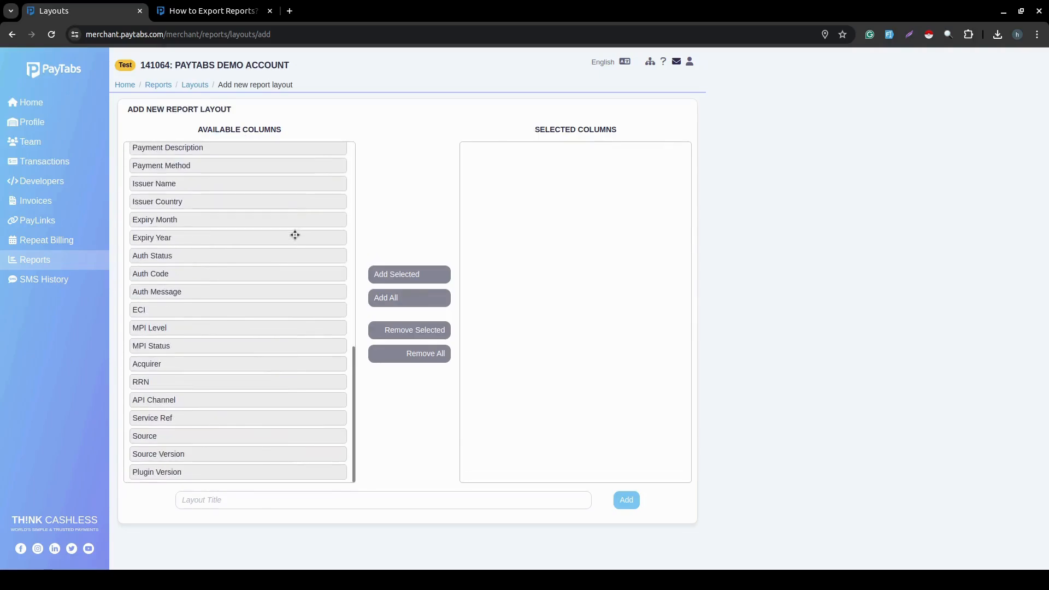
pyautogui.scroll(8, 295, 235)
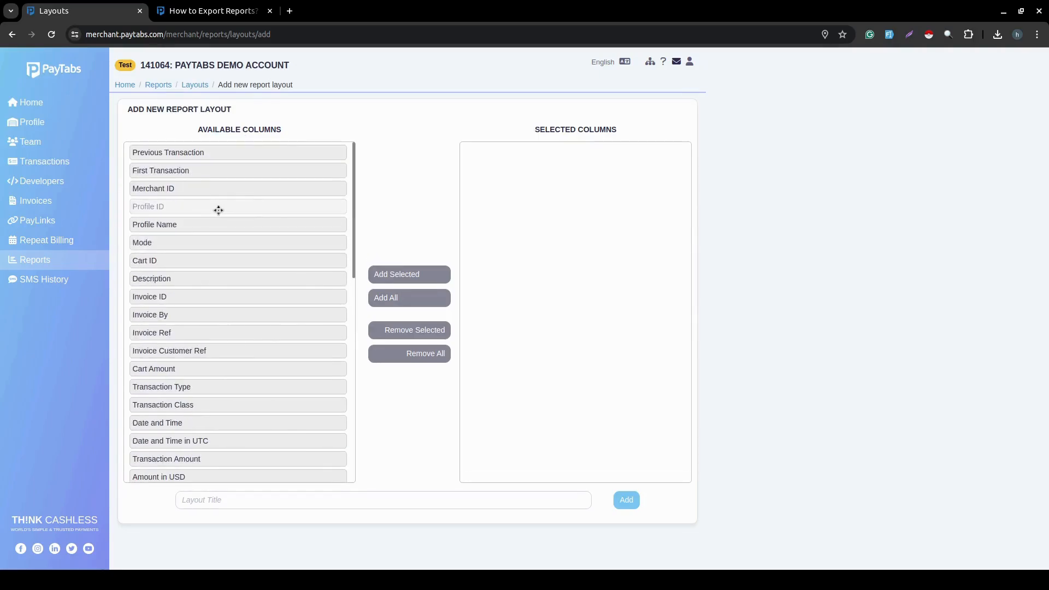
pyautogui.moveTo(218, 207); pyautogui.dragTo(532, 224)
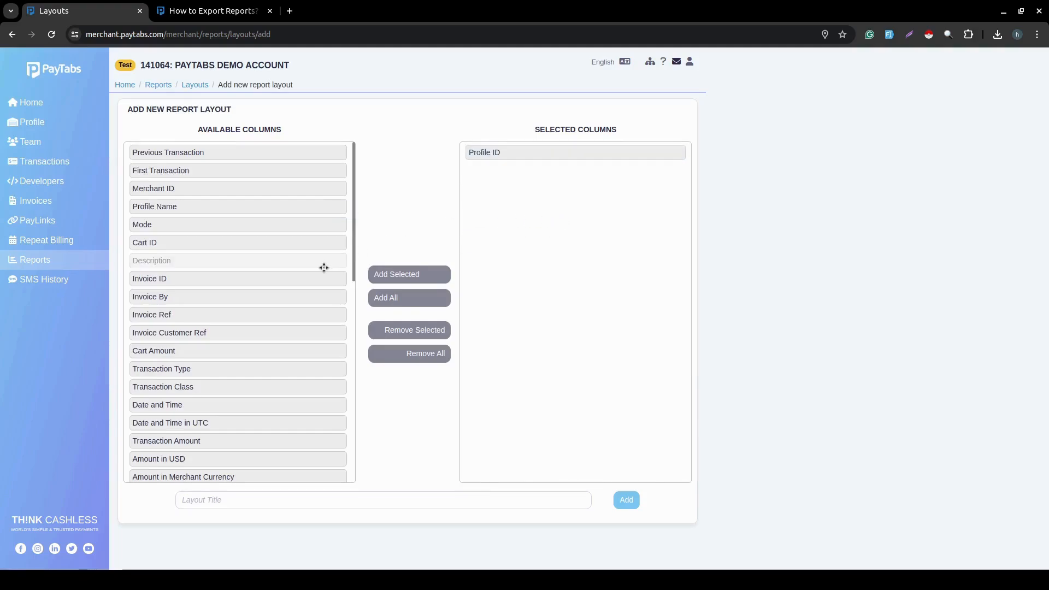
pyautogui.moveTo(195, 245); pyautogui.dragTo(594, 220)
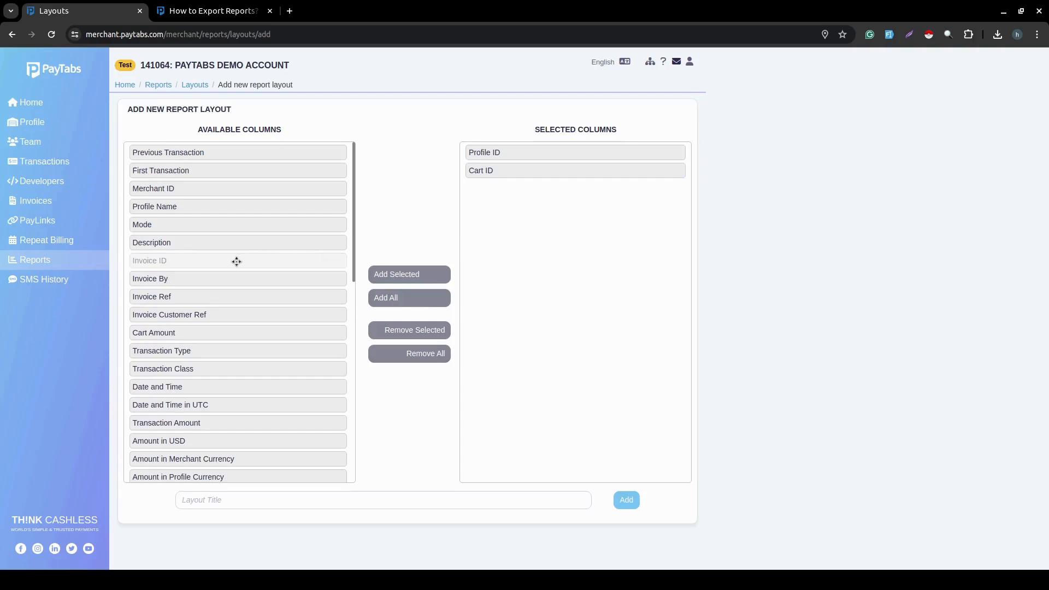
pyautogui.moveTo(236, 260); pyautogui.dragTo(564, 234)
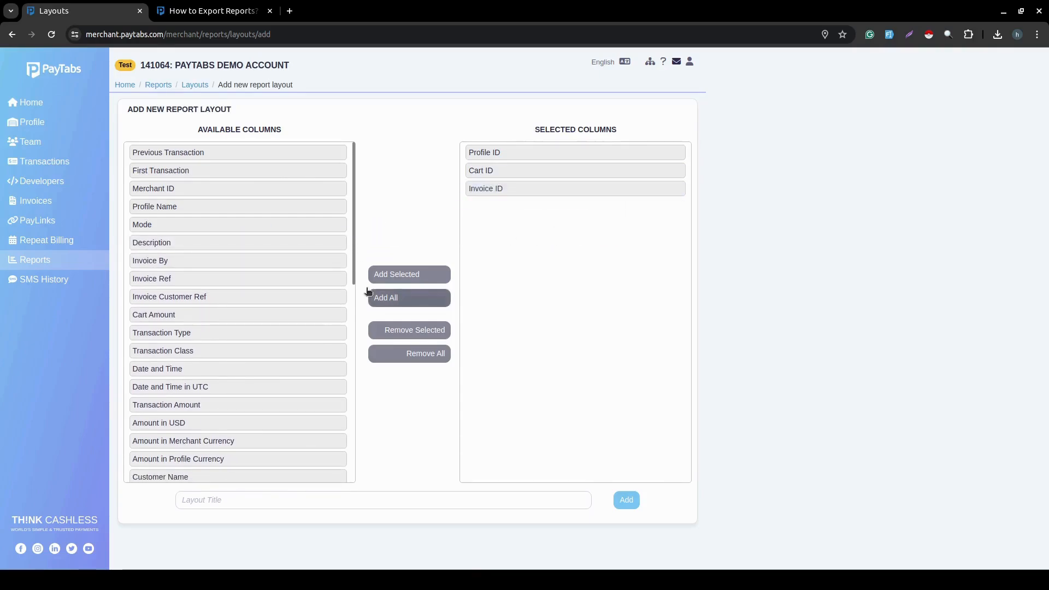
# Add the Transaction Amount and Customer Email columns to the layout's selected columns.
pyautogui.scroll(-1, 236, 327)
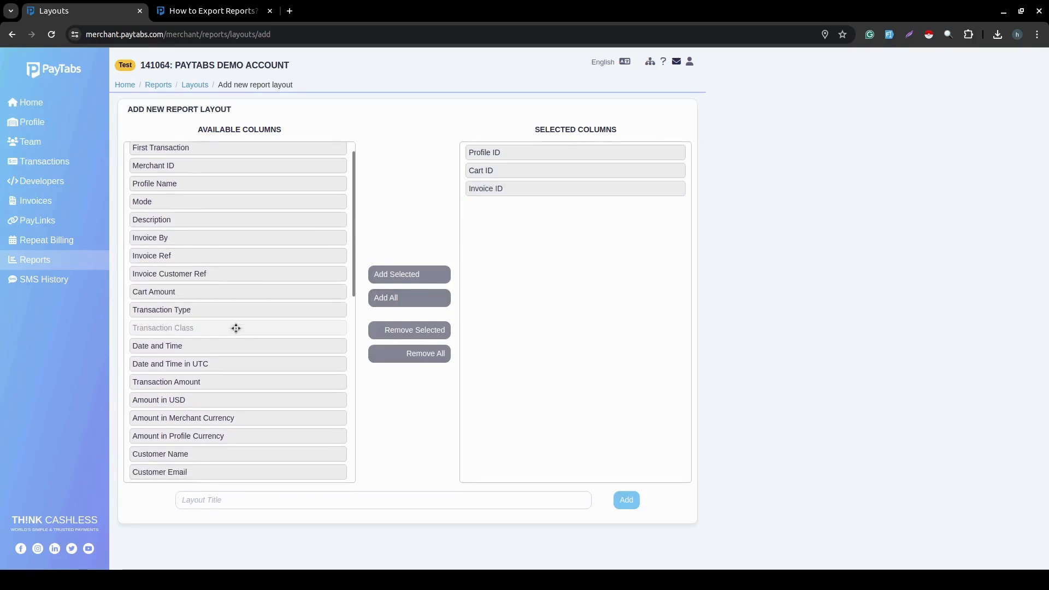
pyautogui.scroll(-2, 236, 328)
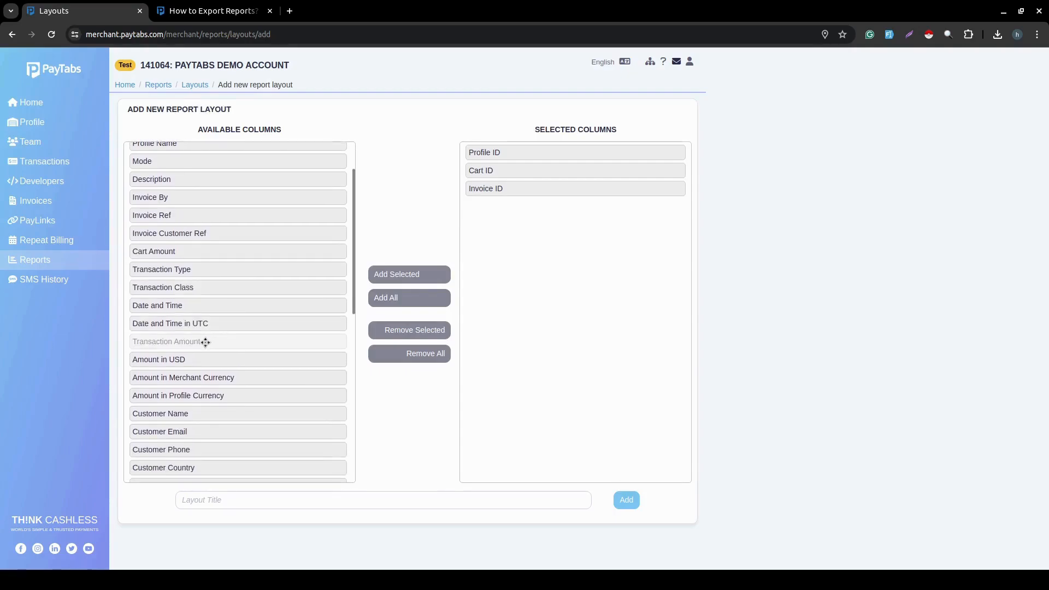
pyautogui.moveTo(206, 342); pyautogui.dragTo(493, 266)
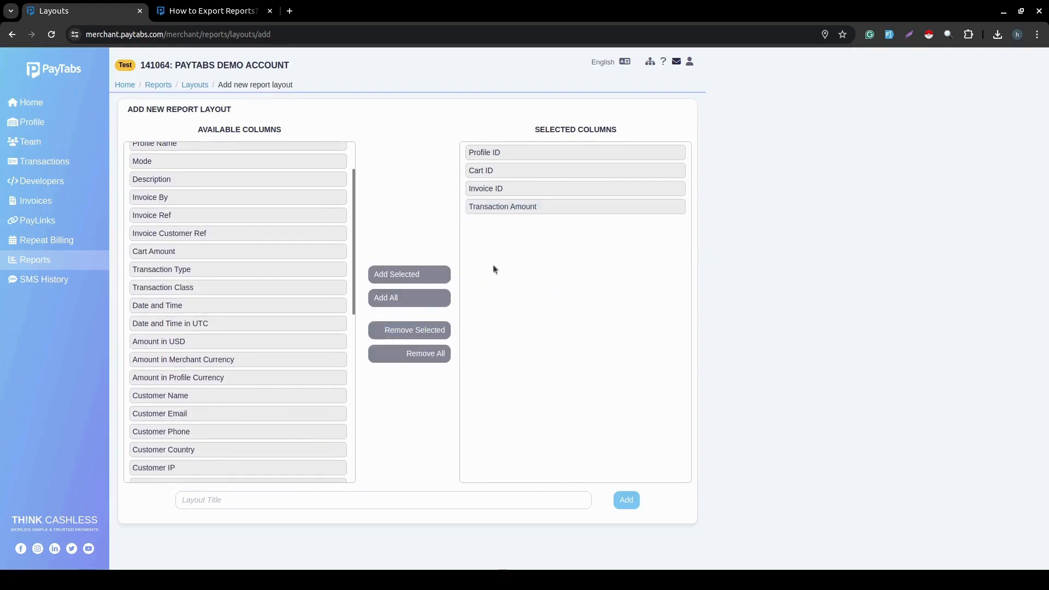
pyautogui.scroll(-4, 224, 352)
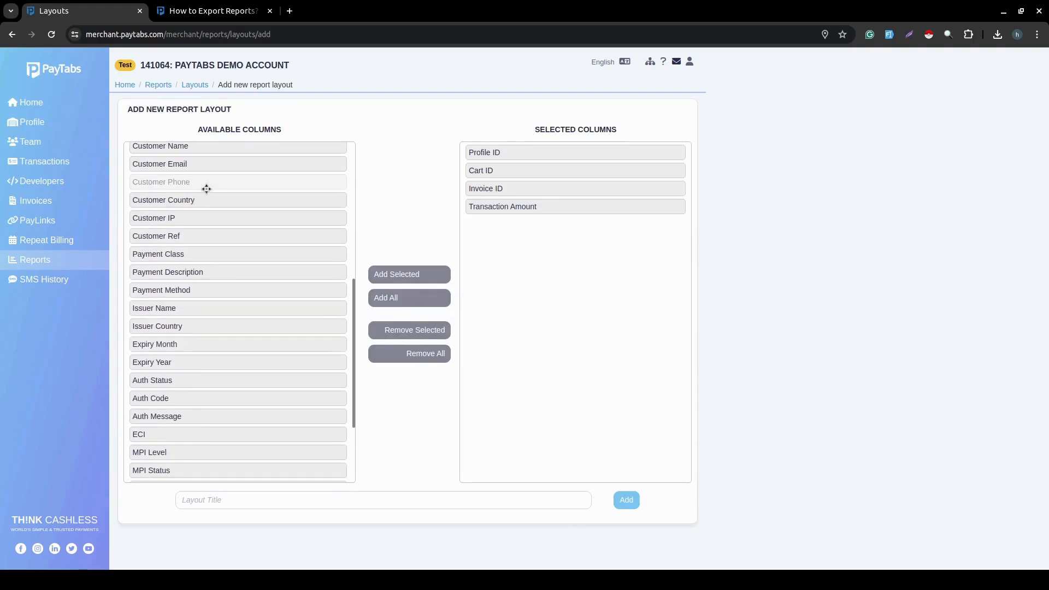
pyautogui.moveTo(202, 162); pyautogui.dragTo(512, 220)
# Add the Previous Transaction, First Transaction and Date and Time columns to the end of the selected columns.
pyautogui.scroll(-2, 239, 253)
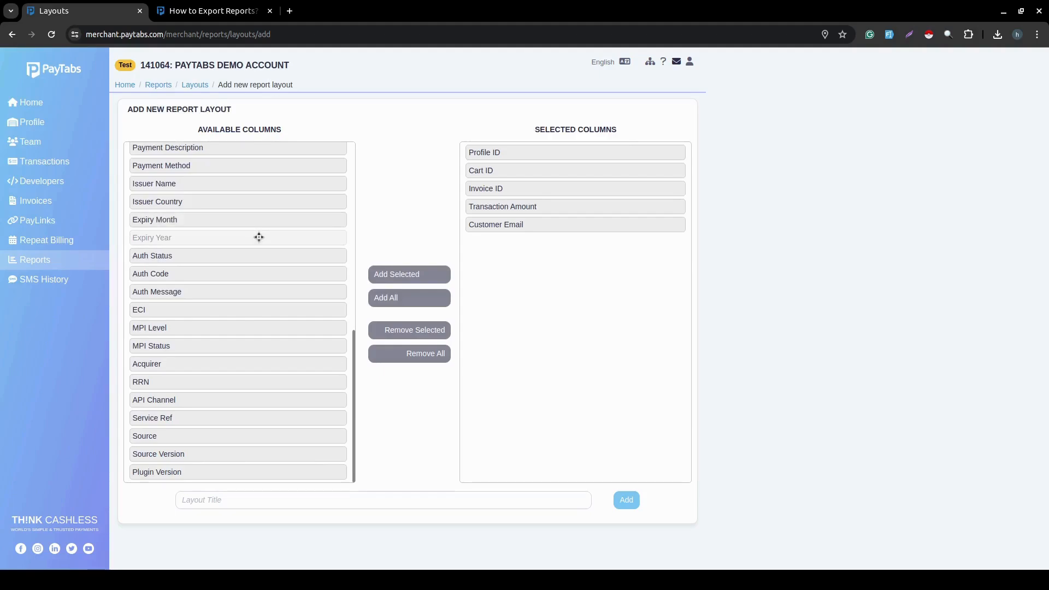
pyautogui.scroll(8, 255, 265)
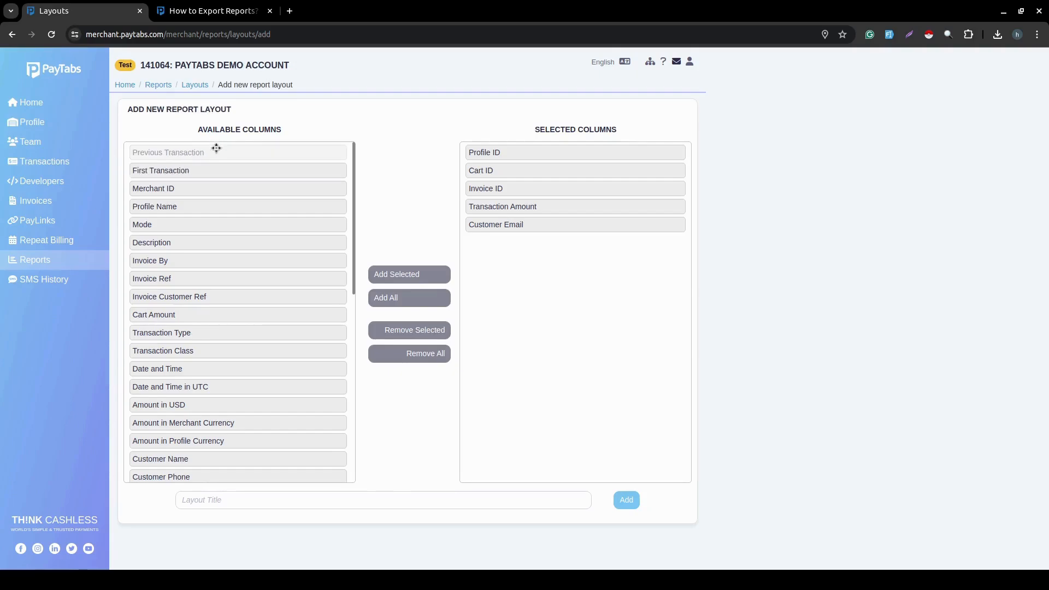
pyautogui.moveTo(216, 154); pyautogui.dragTo(568, 260)
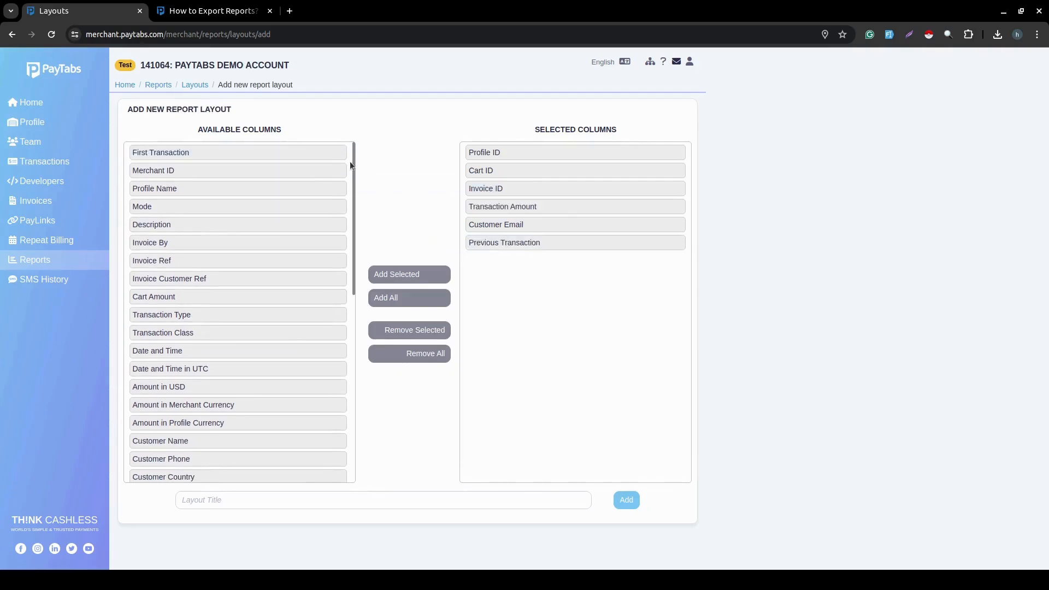
pyautogui.moveTo(287, 150); pyautogui.dragTo(611, 272)
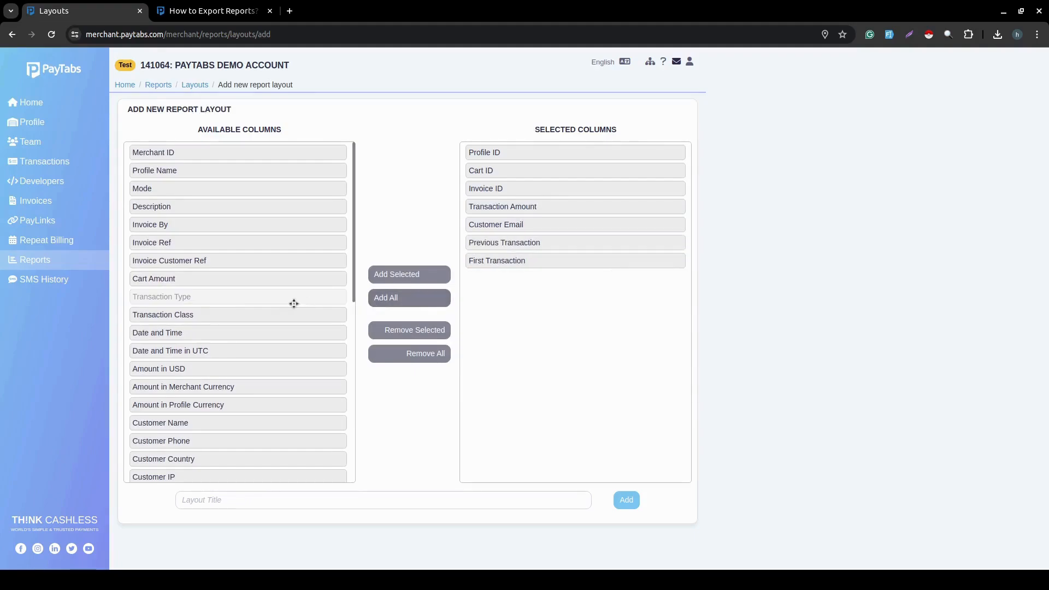
pyautogui.moveTo(236, 326); pyautogui.dragTo(599, 302)
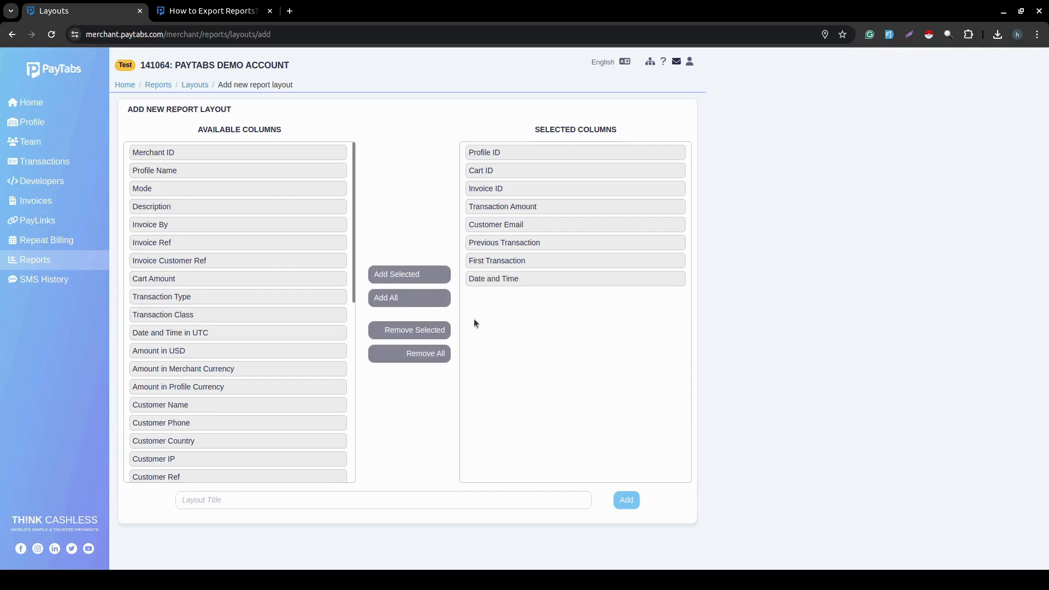
# Title the report layout "Basic" and save it as a new custom layout.
pyautogui.scroll(-5, 309, 379)
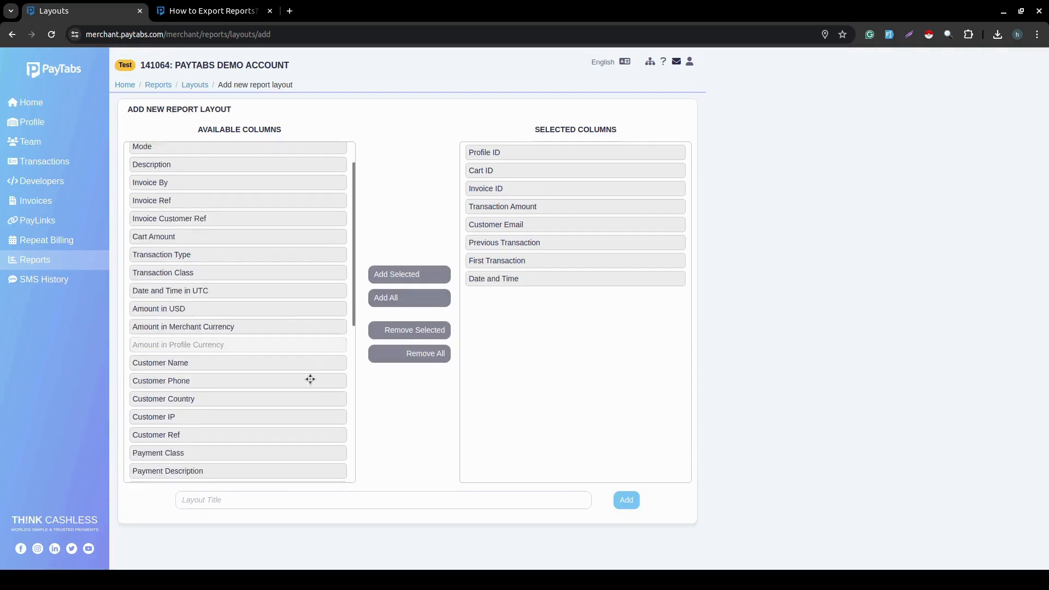
pyautogui.scroll(-3, 309, 379)
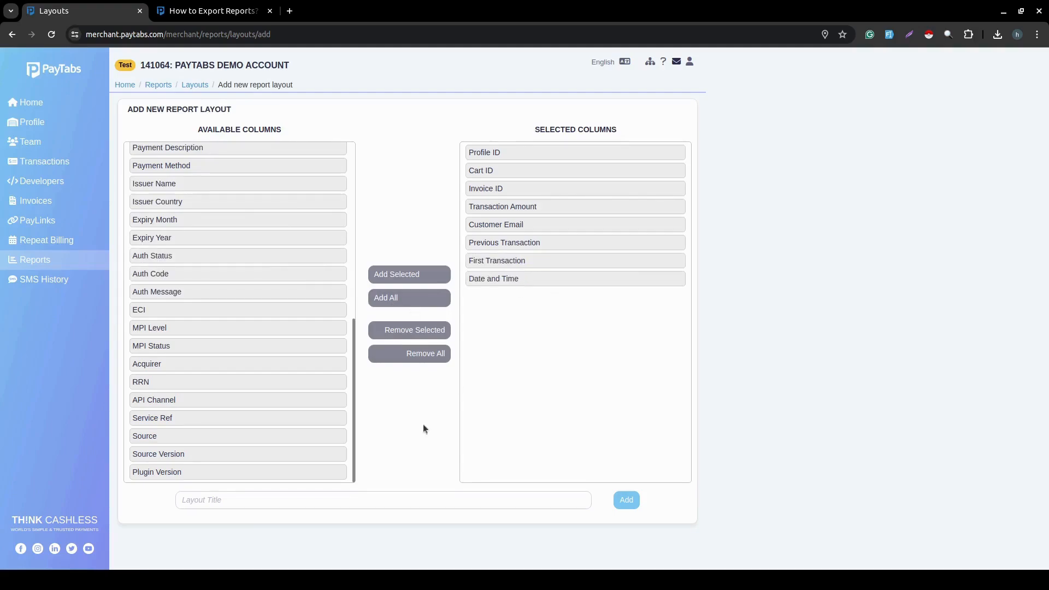
pyautogui.click(328, 505)
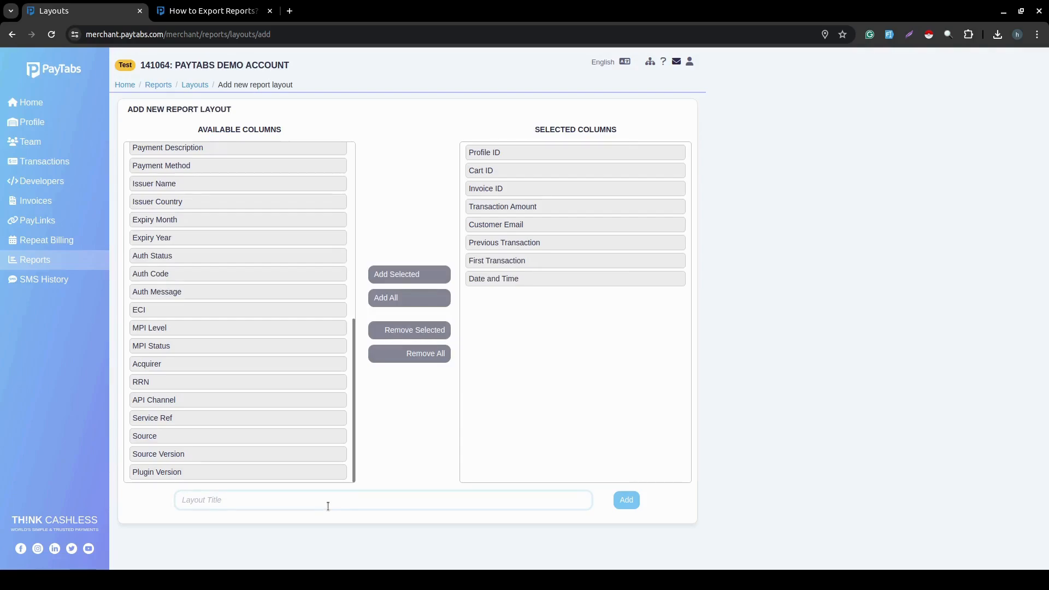
pyautogui.write('Basic')
pyautogui.click(627, 501)
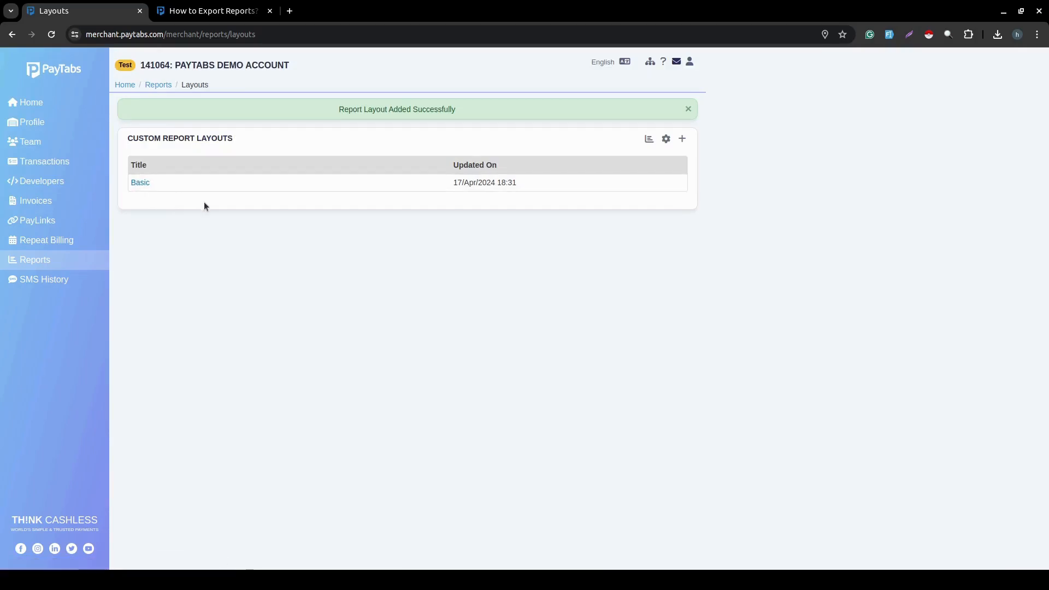
# Open the report settings from the custom layouts area and fill in the report email address.
pyautogui.click(650, 141)
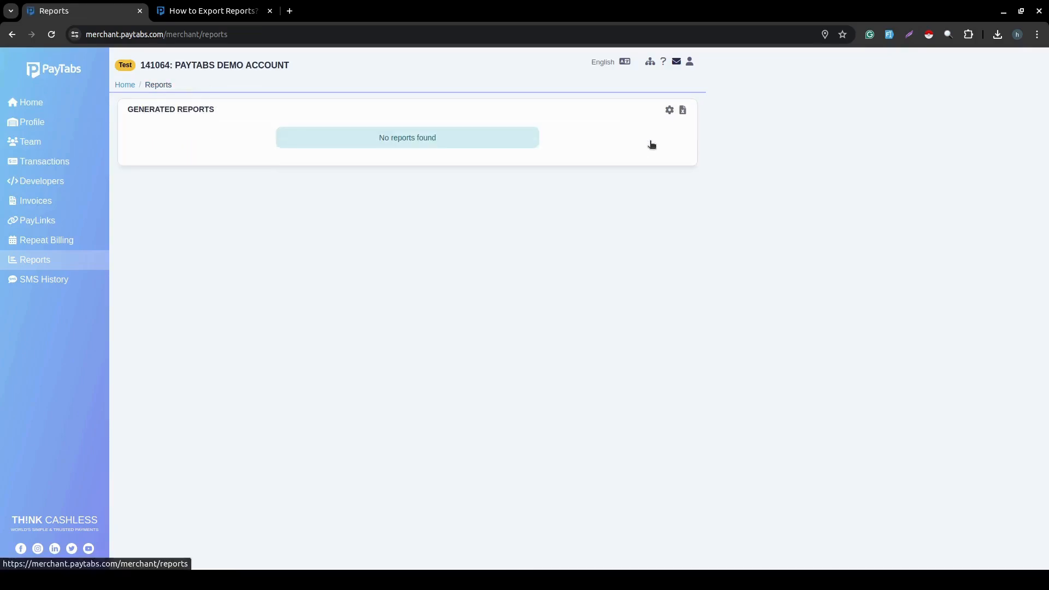
pyautogui.click(683, 110)
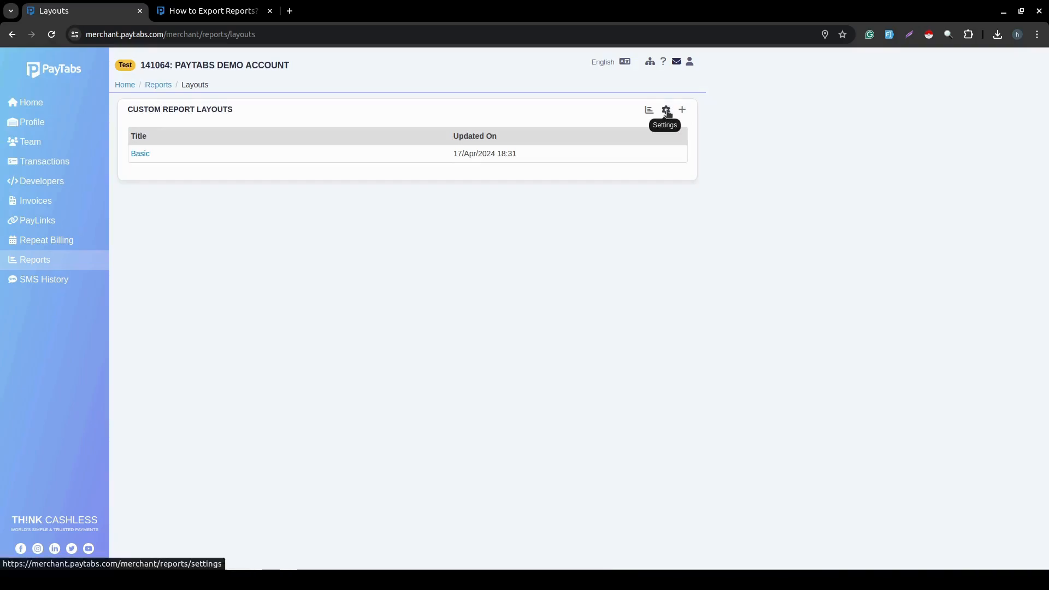
pyautogui.click(667, 110)
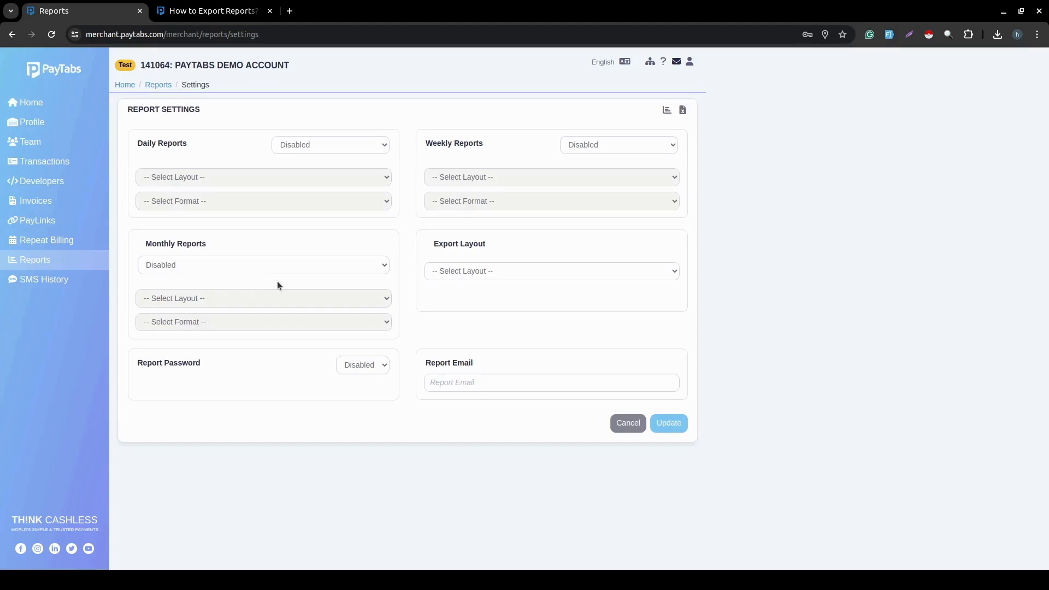
pyautogui.click(476, 384)
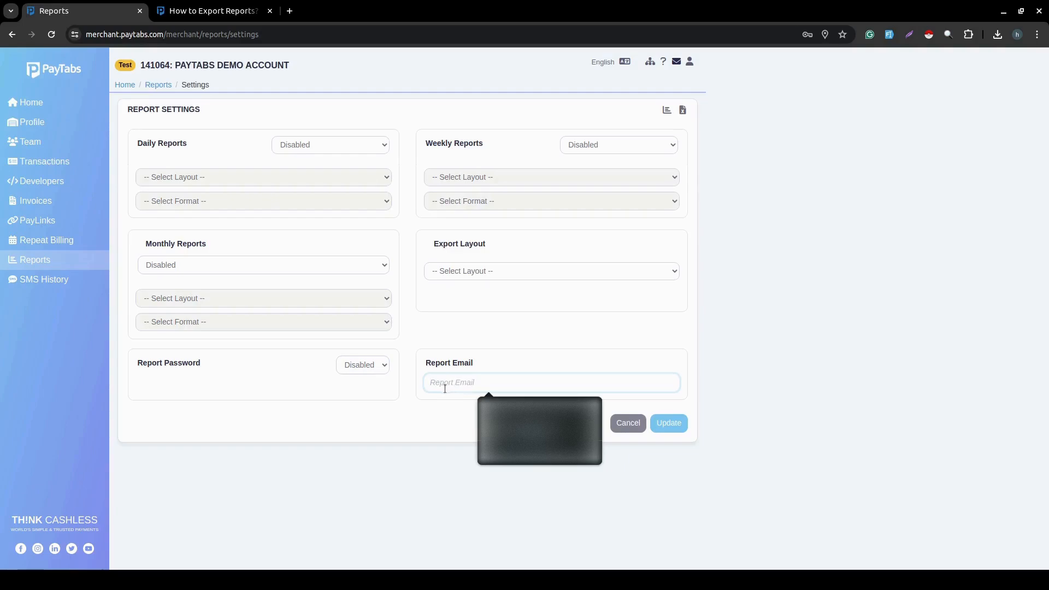
pyautogui.write('tes')
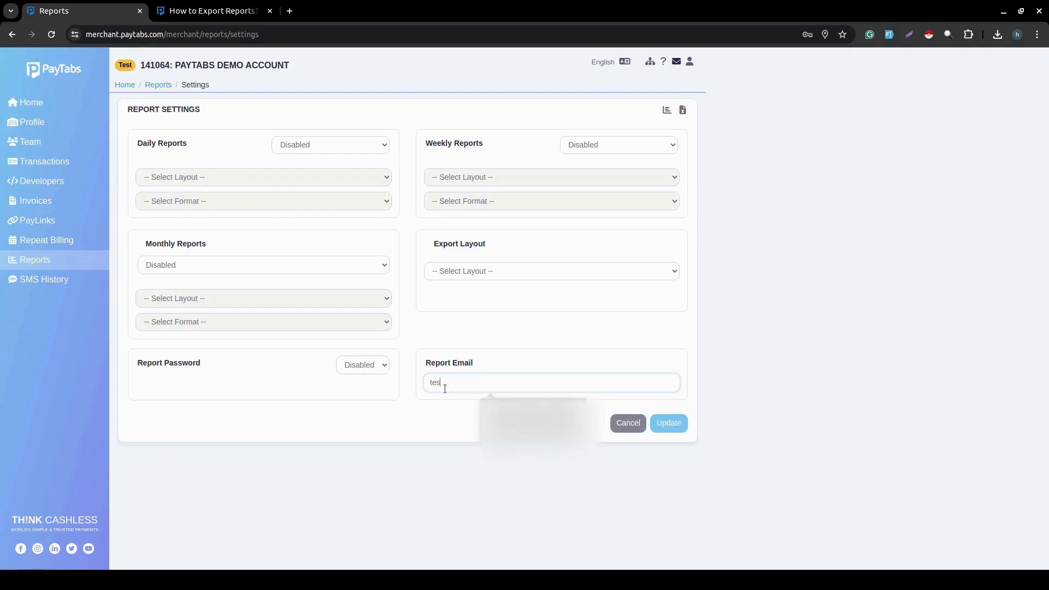
pyautogui.write('t@email.com')
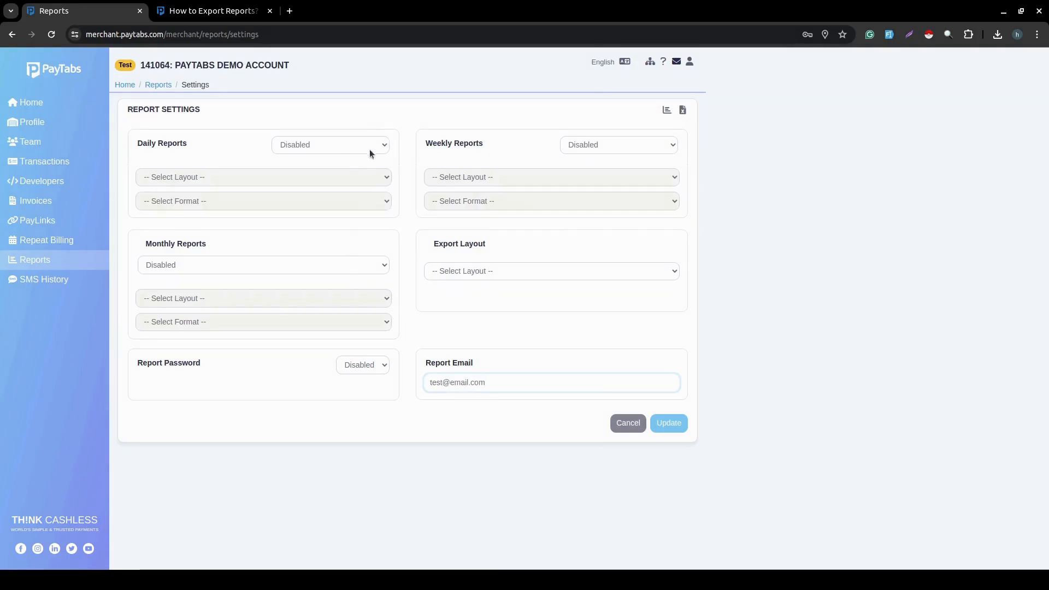
# Enable monthly reports with the Basic layout and CSV format, and try to save the settings.
pyautogui.click(316, 266)
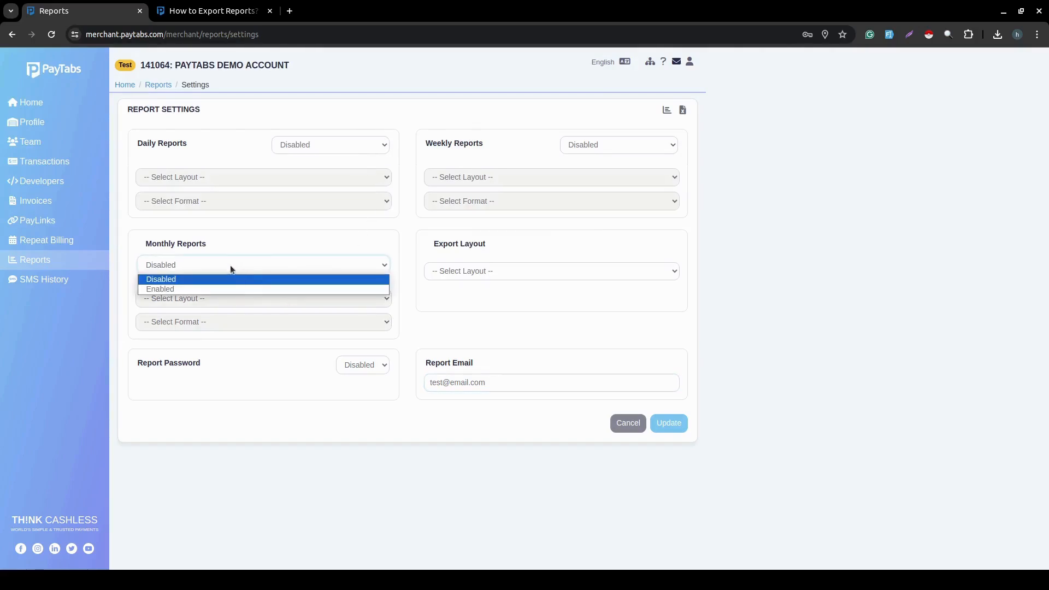
pyautogui.click(225, 288)
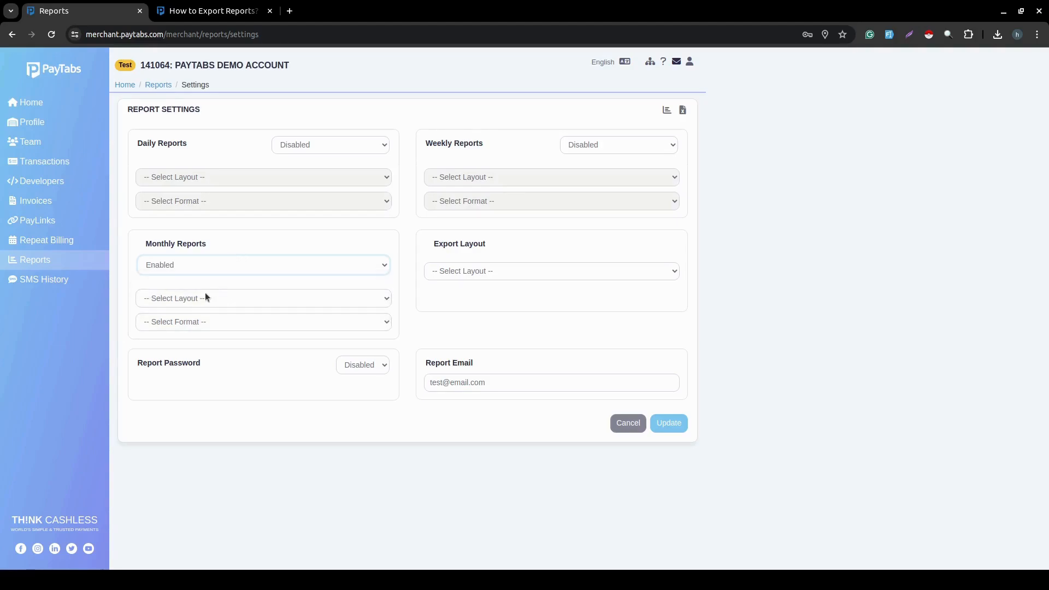
pyautogui.click(206, 298)
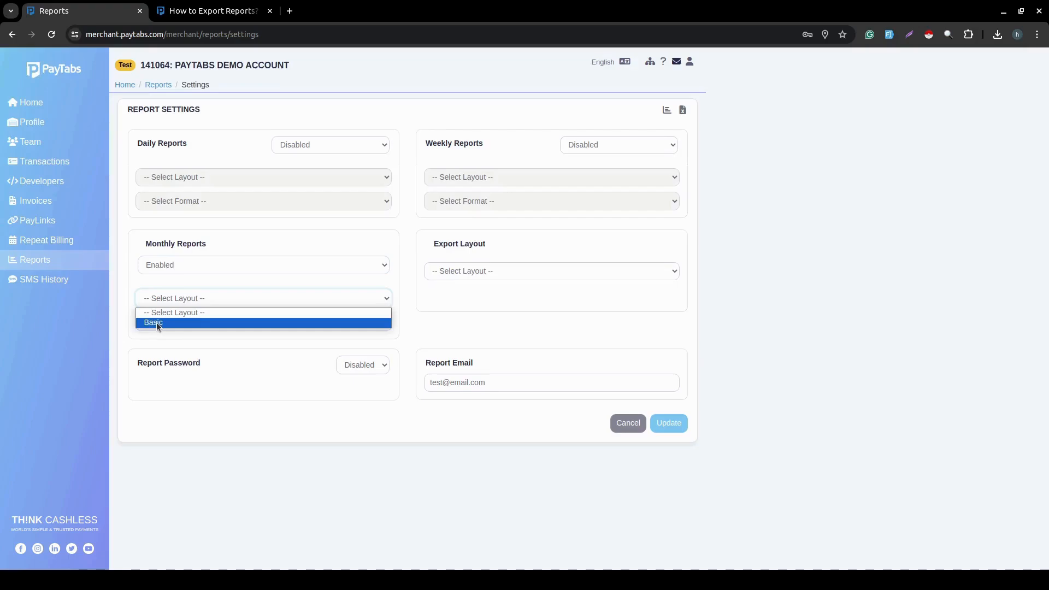
pyautogui.click(157, 322)
pyautogui.click(205, 322)
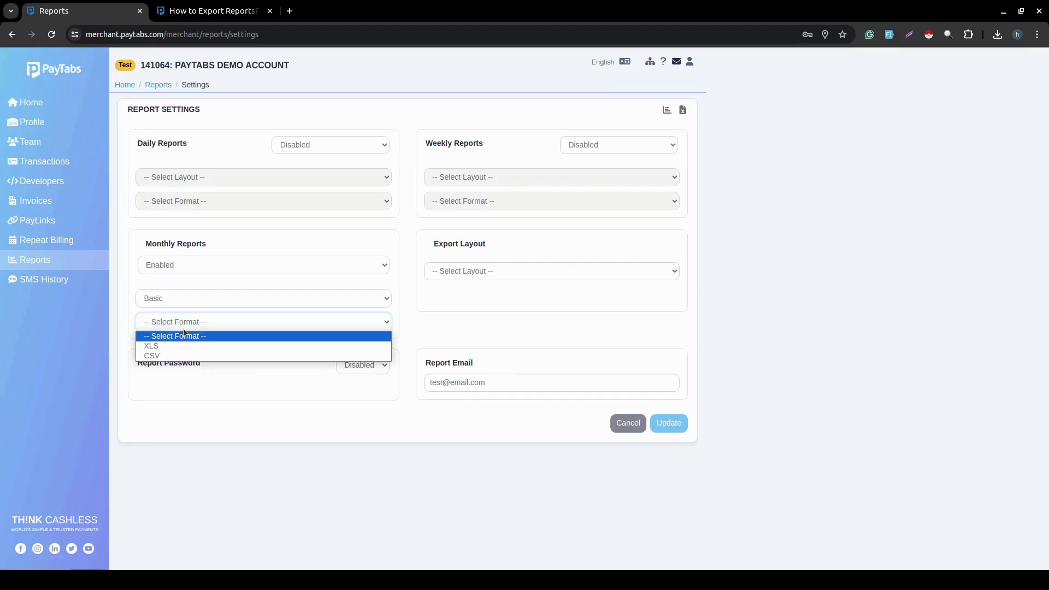
pyautogui.click(172, 357)
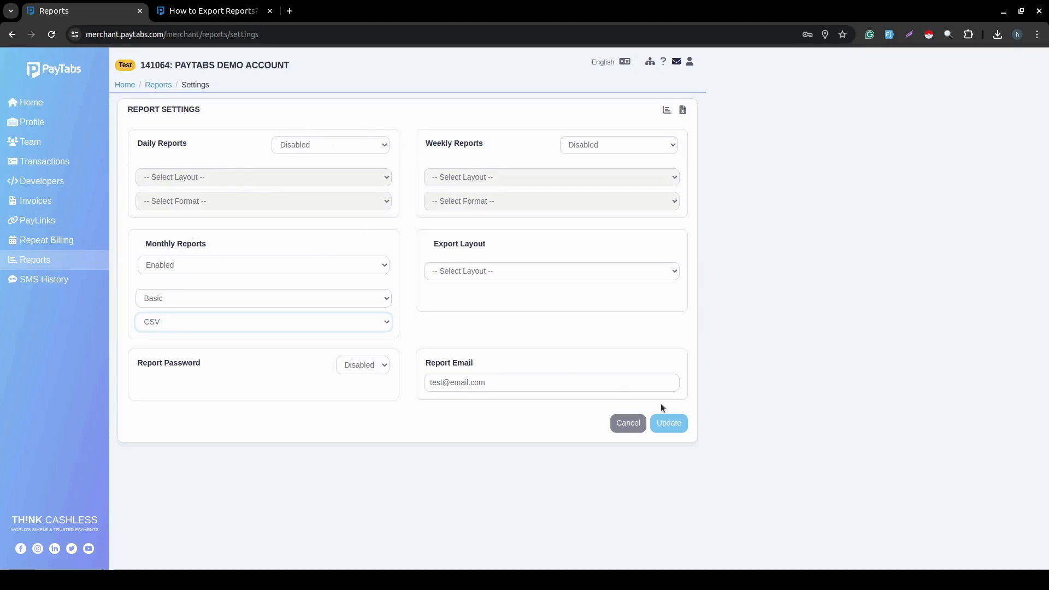
pyautogui.click(683, 428)
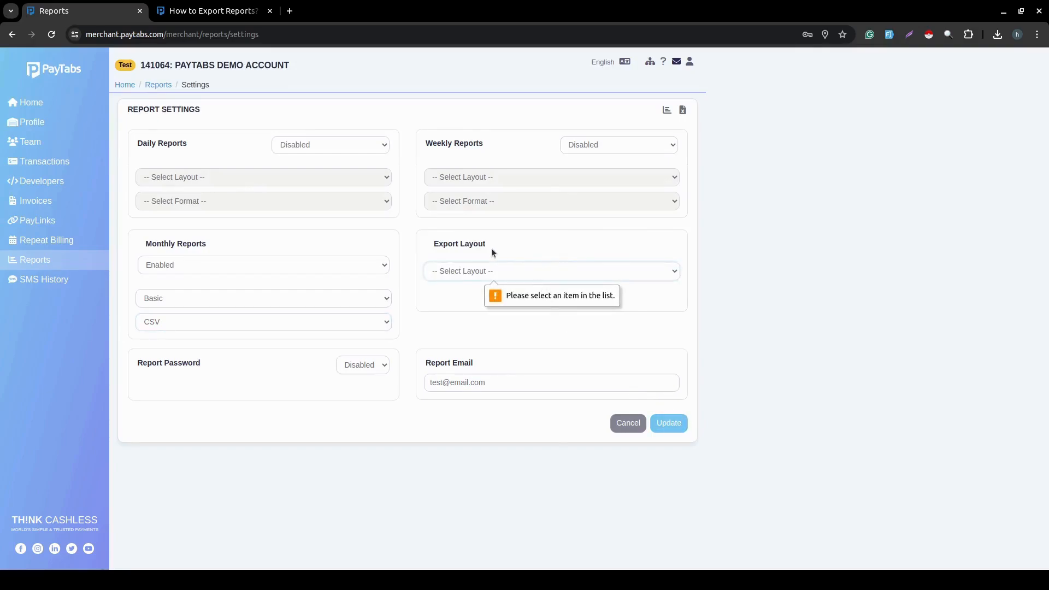
# Set the export layout to Basic and update the report settings.
pyautogui.click(490, 271)
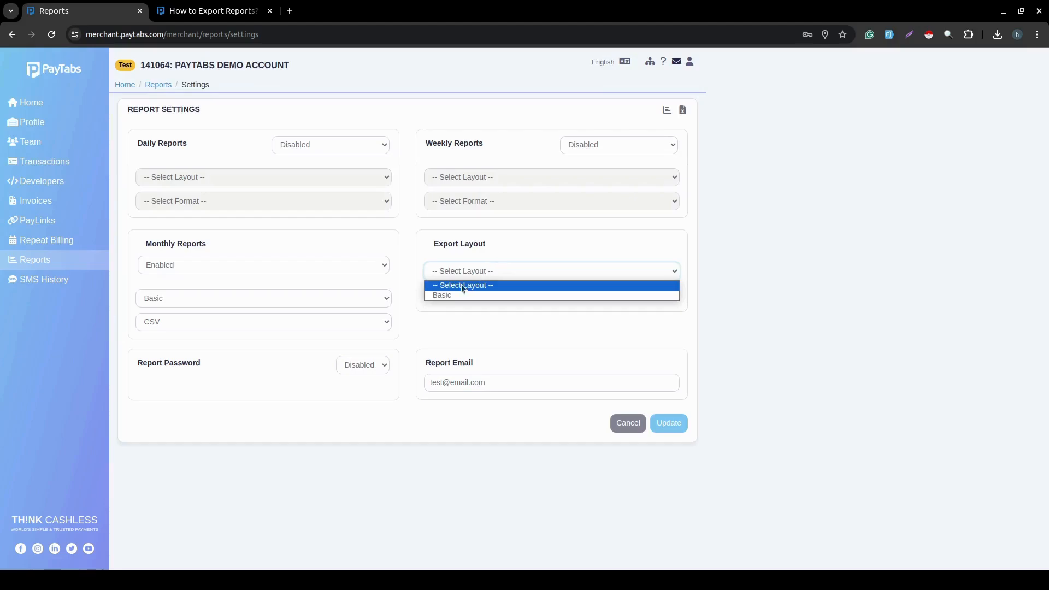
pyautogui.click(447, 293)
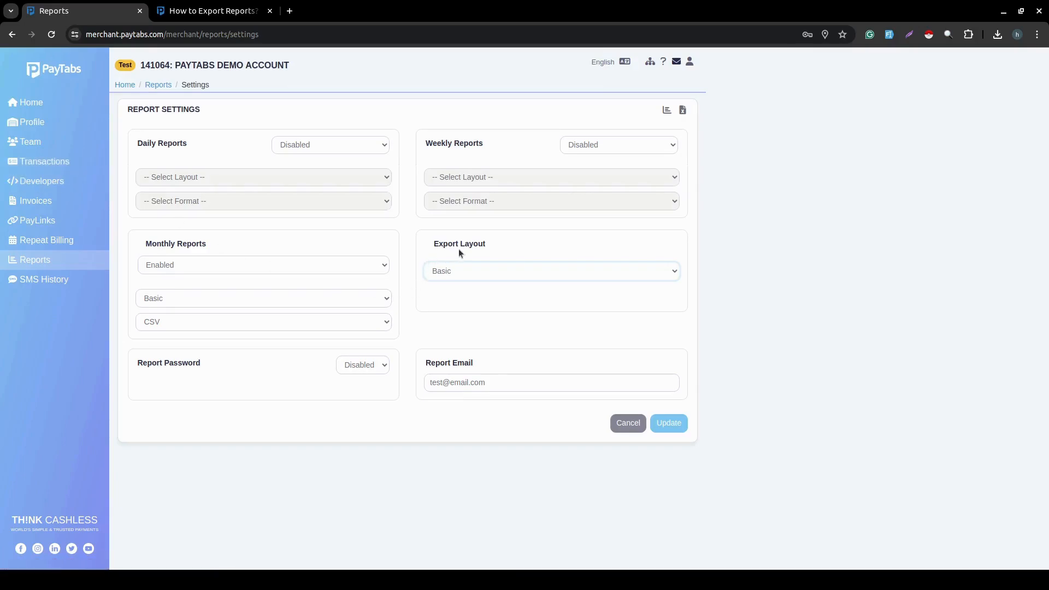
pyautogui.moveTo(428, 245); pyautogui.dragTo(506, 247)
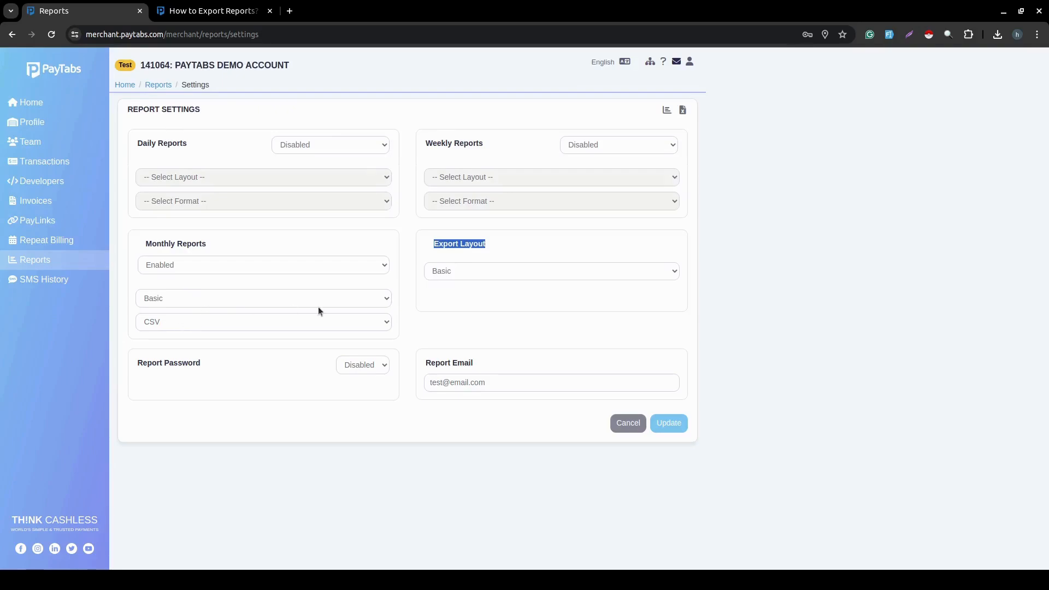
pyautogui.click(443, 305)
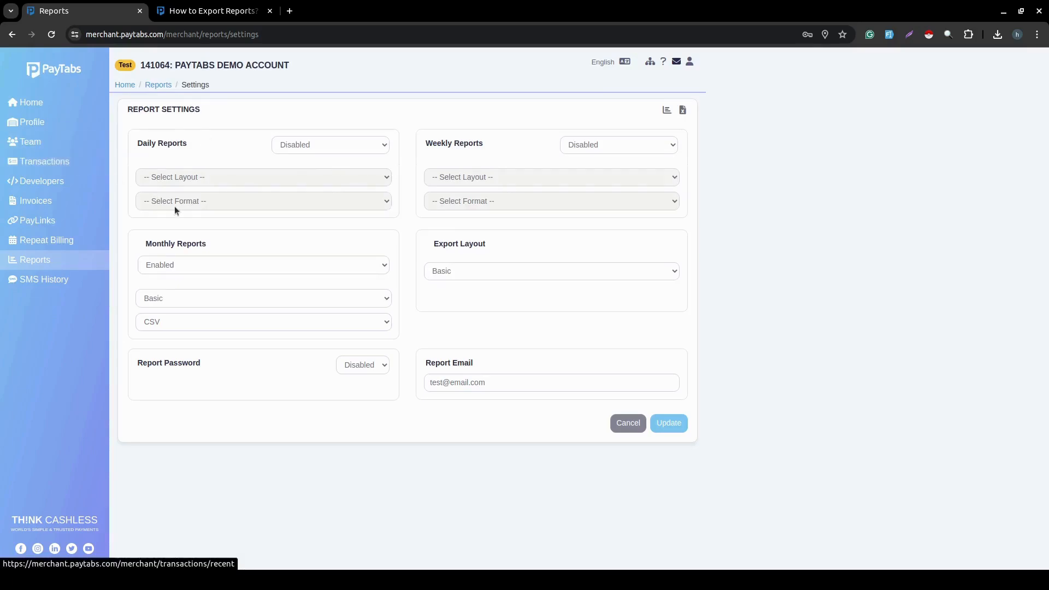
pyautogui.click(677, 422)
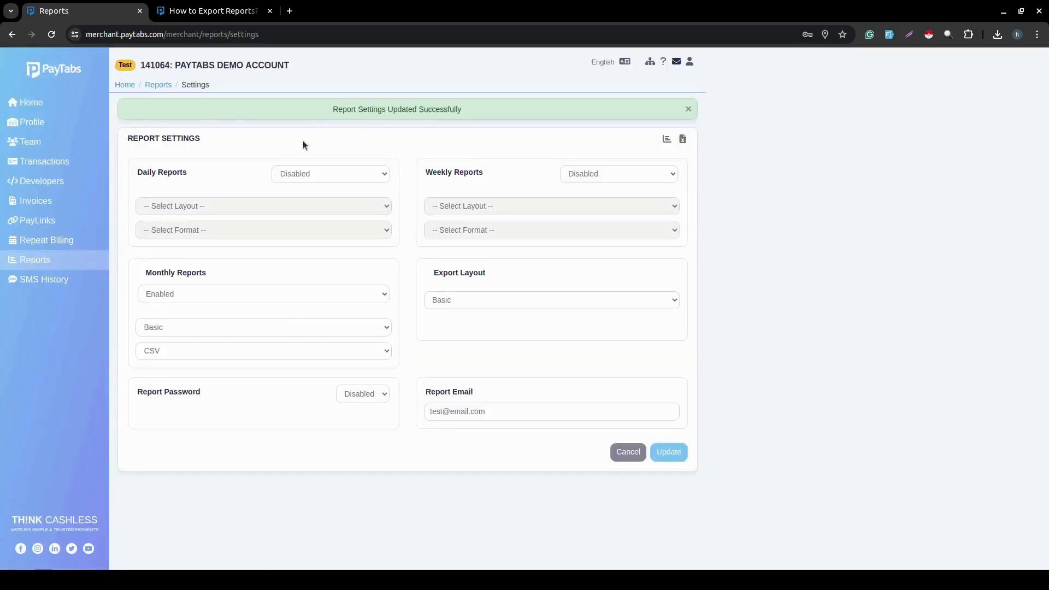
# Return to the report settings, enable daily reports with the Basic layout and CSV format, and save the change.
pyautogui.click(50, 260)
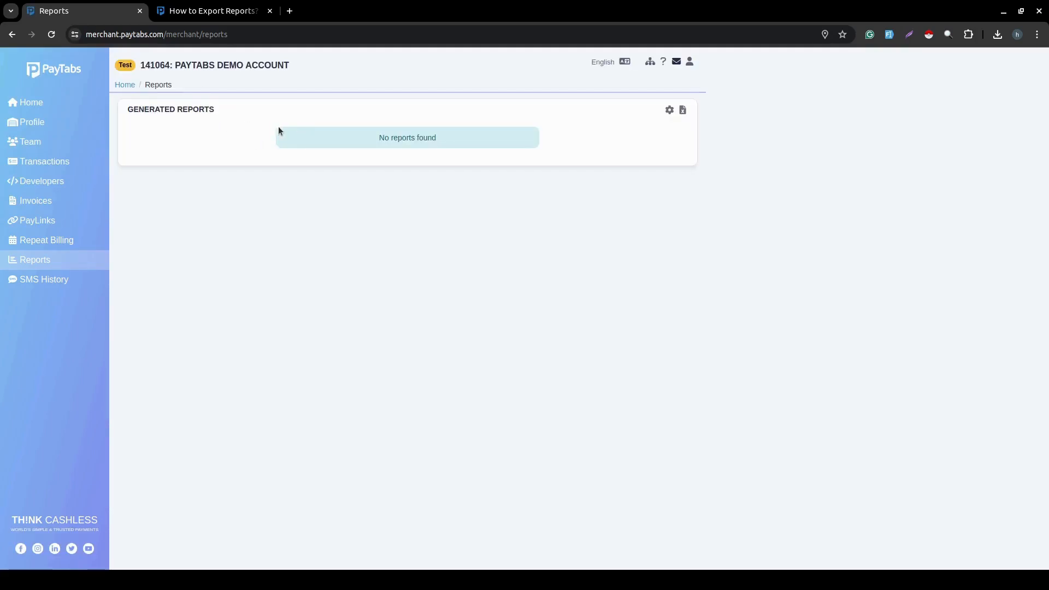
pyautogui.click(669, 110)
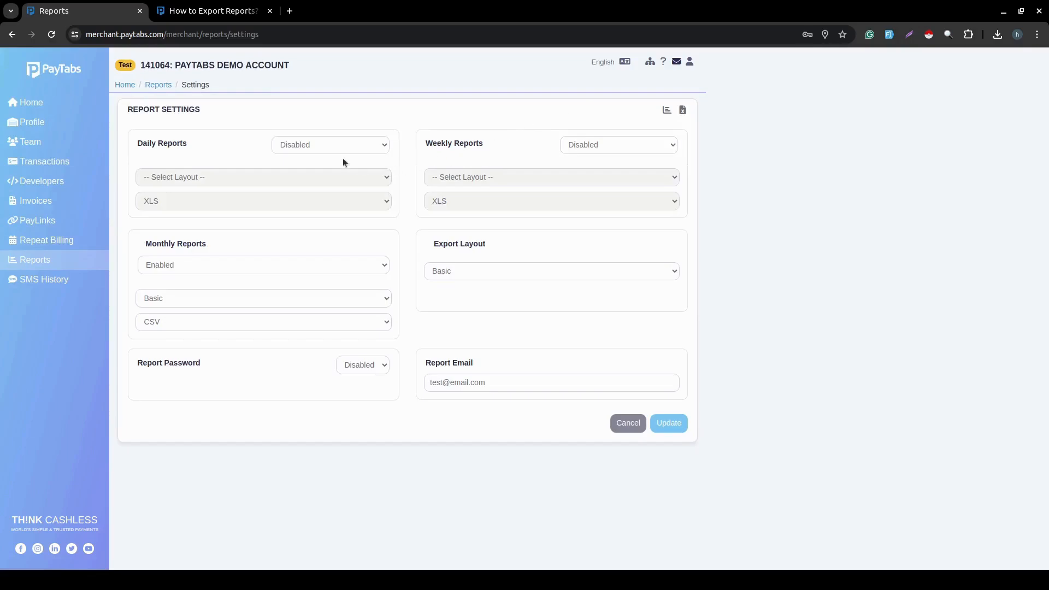
pyautogui.click(310, 146)
pyautogui.click(307, 169)
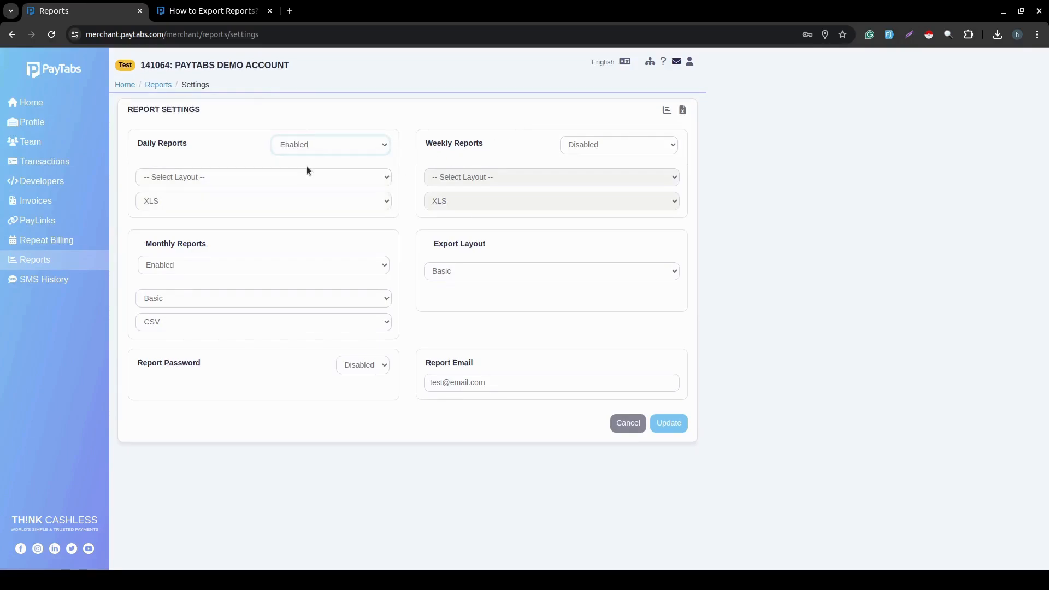
pyautogui.click(214, 176)
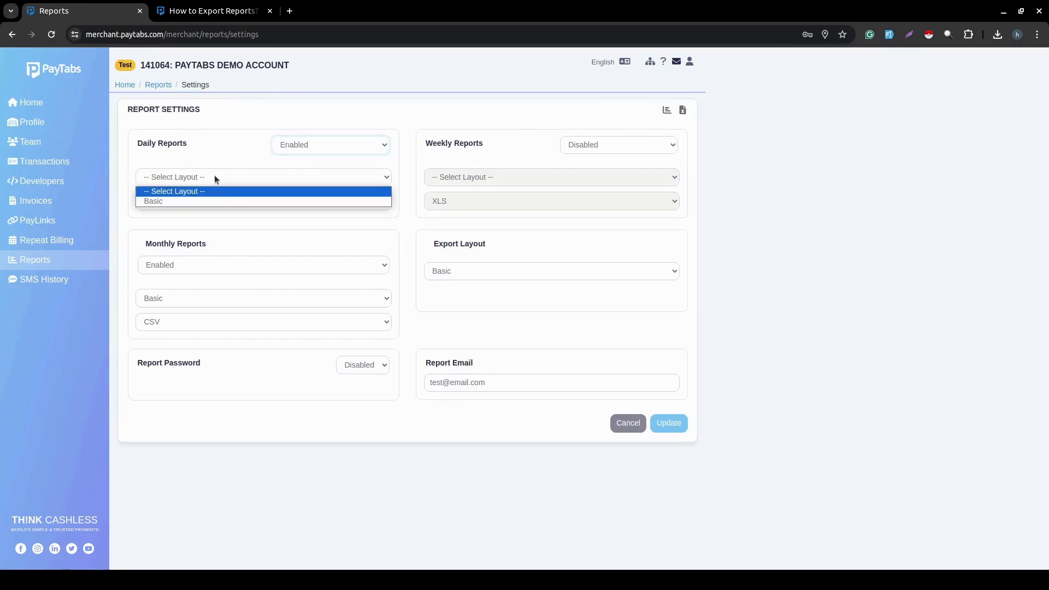
pyautogui.click(179, 201)
pyautogui.click(219, 203)
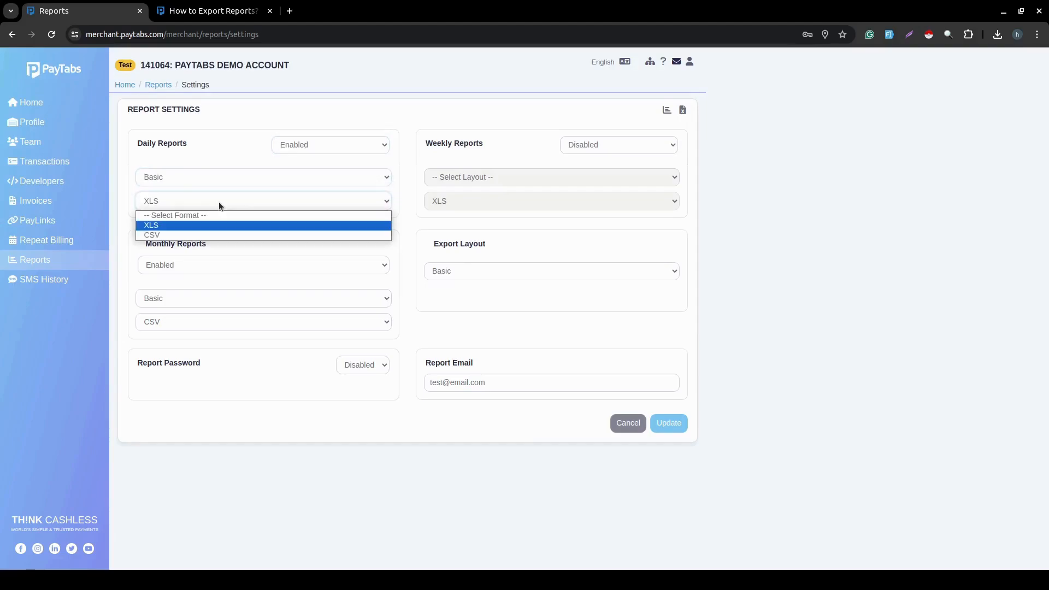
pyautogui.click(194, 235)
pyautogui.click(675, 424)
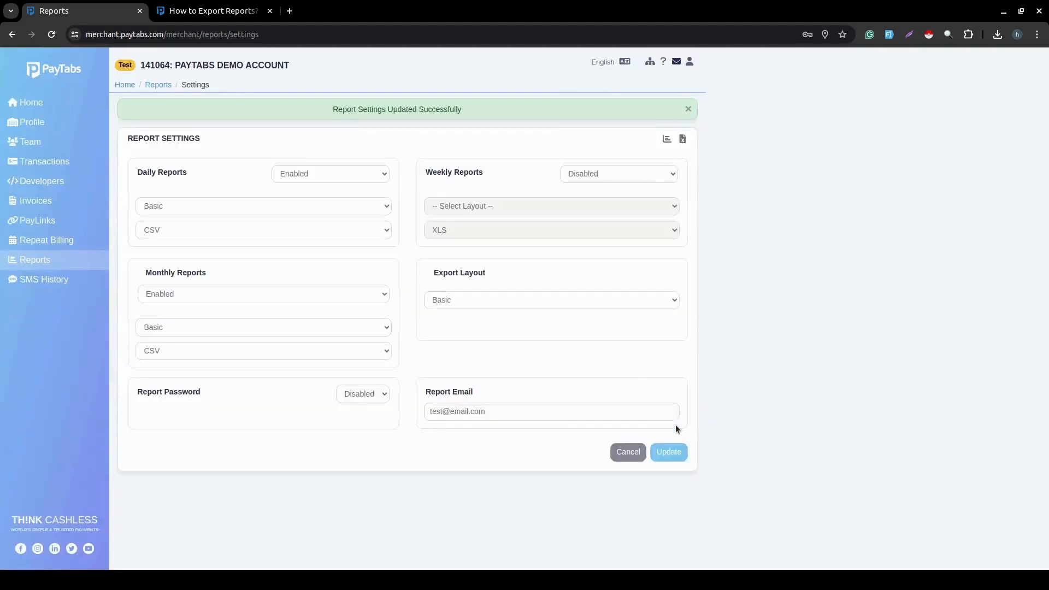
# Check the generated reports list, and consult Step 3 on viewing generated reports in the "How to Export Reports?" support article.
pyautogui.click(666, 138)
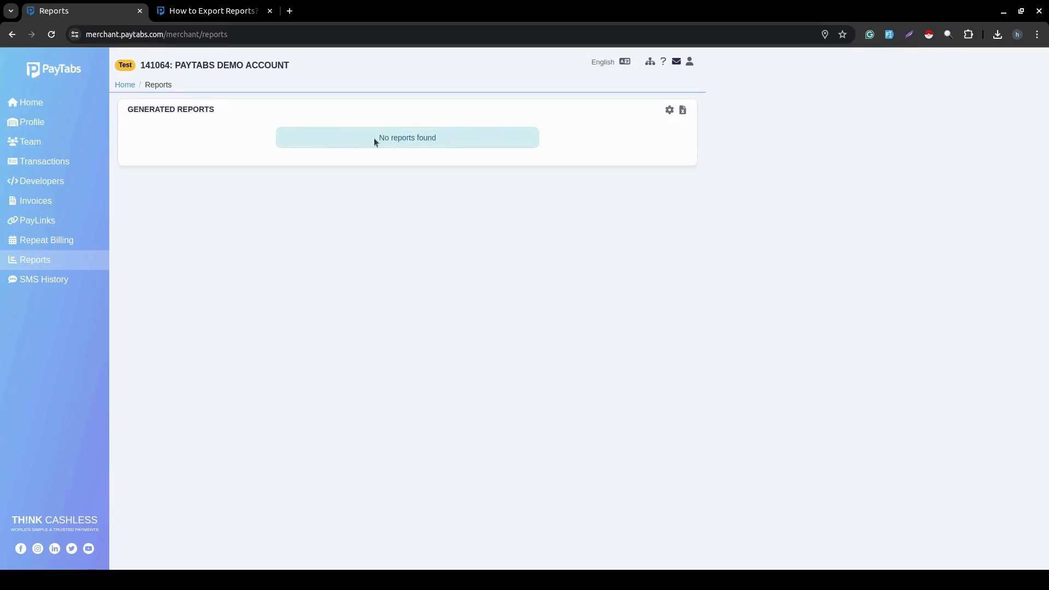
pyautogui.click(215, 12)
pyautogui.scroll(-1, 371, 186)
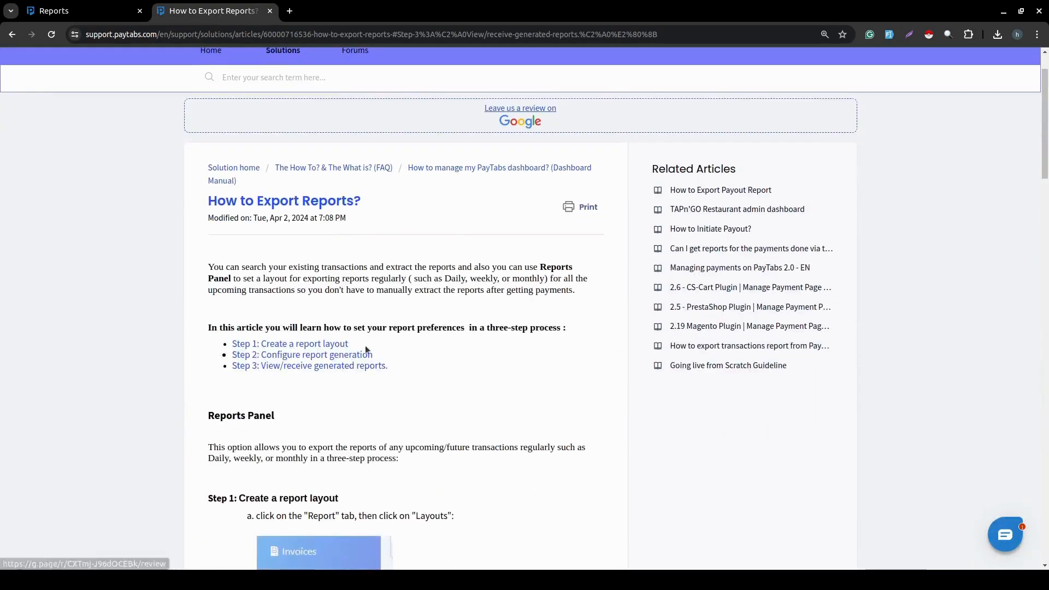
pyautogui.click(347, 367)
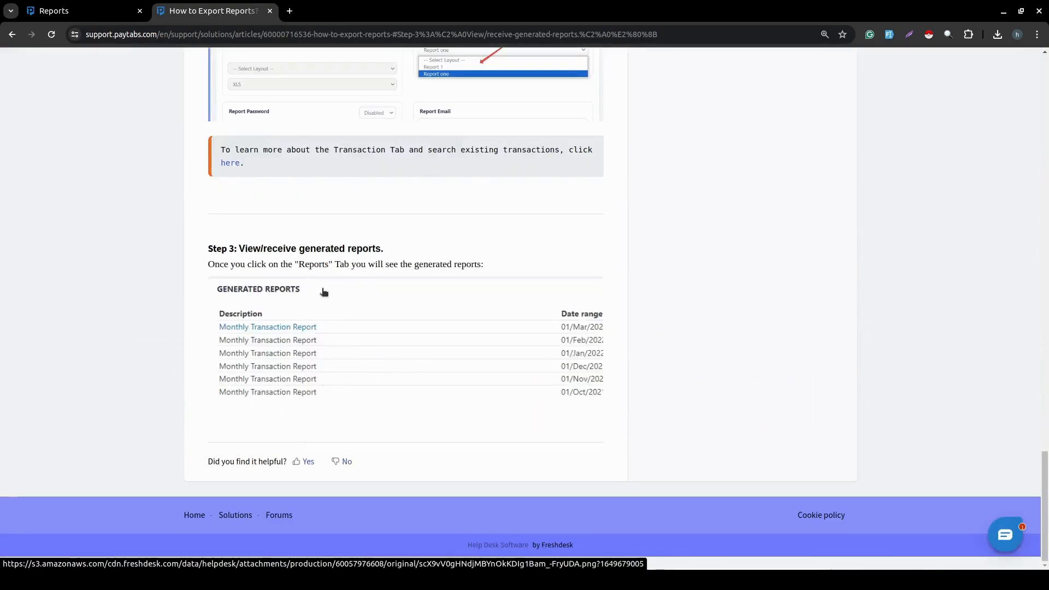